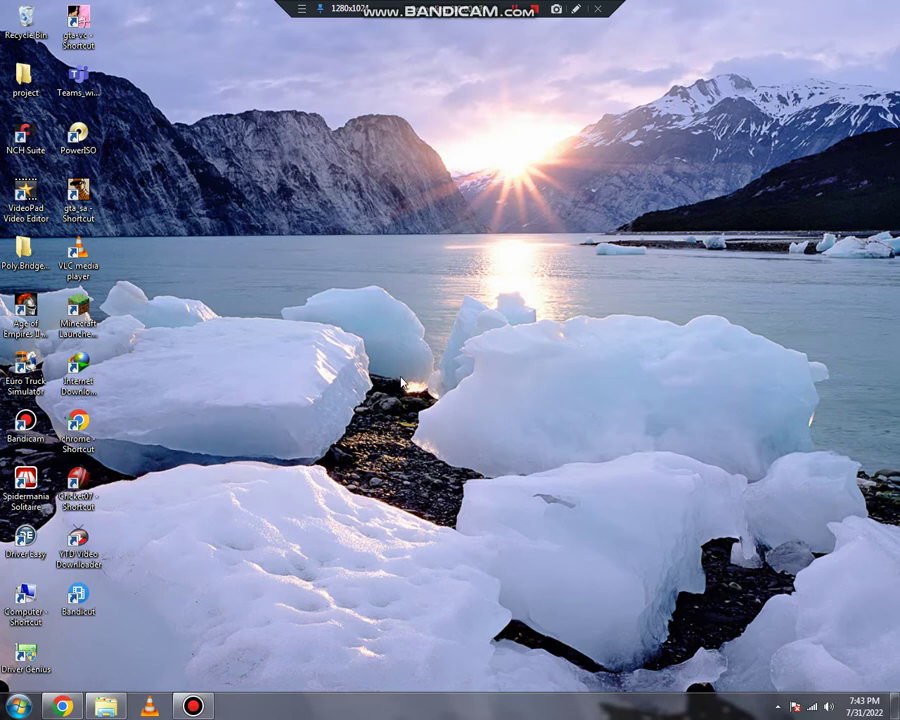
pyautogui.rightClick(401, 382)
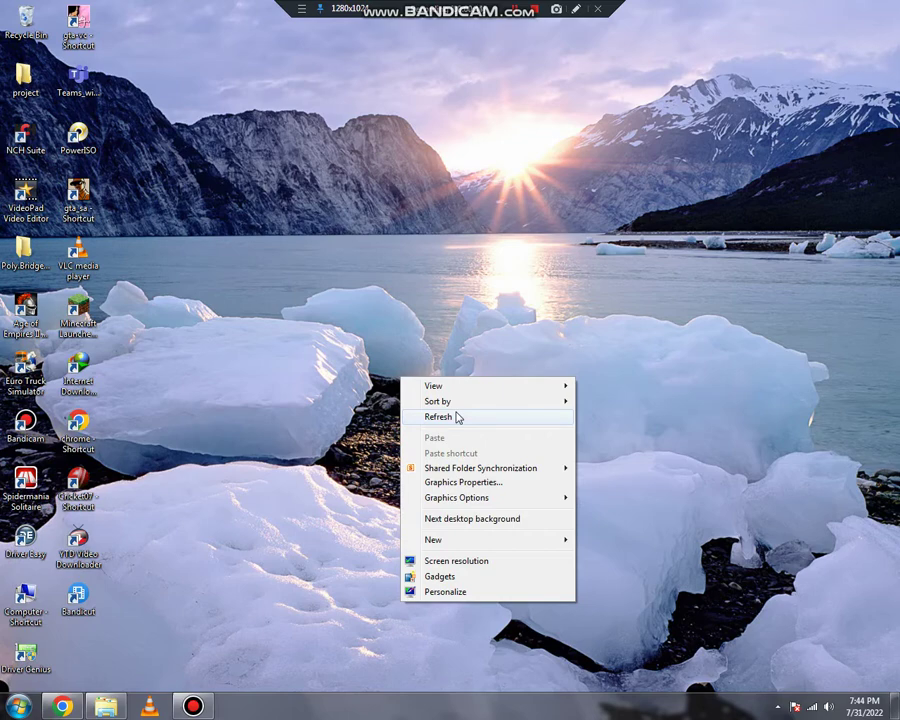
pyautogui.click(456, 417)
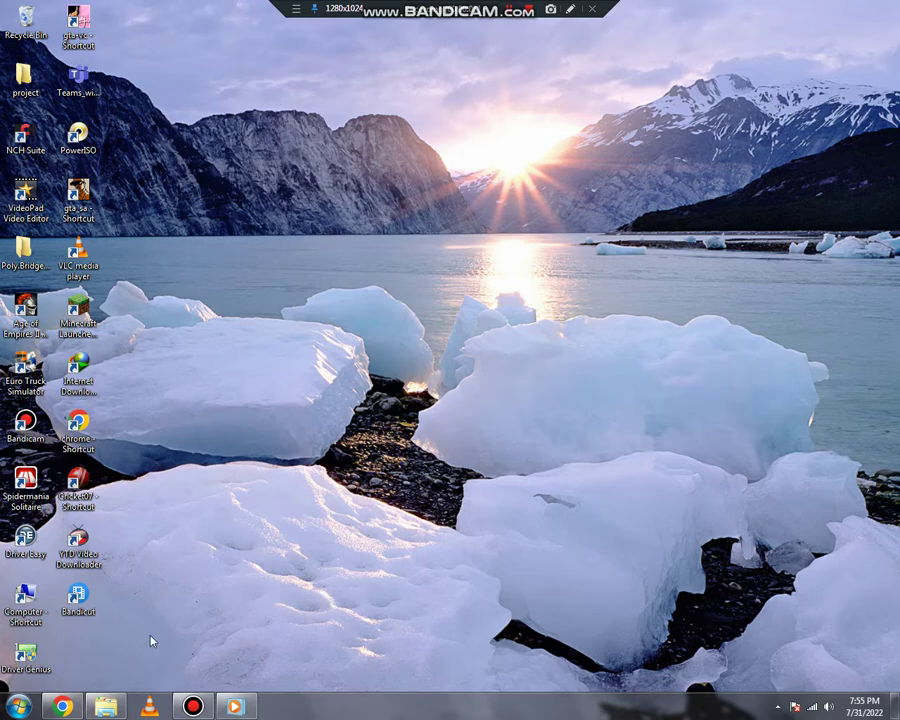
# Switch to Chrome, start downloading World Cup 2019 Patch.rar from Google Drive despite the virus-scan notice, and cancel the download
pyautogui.click(112, 598)
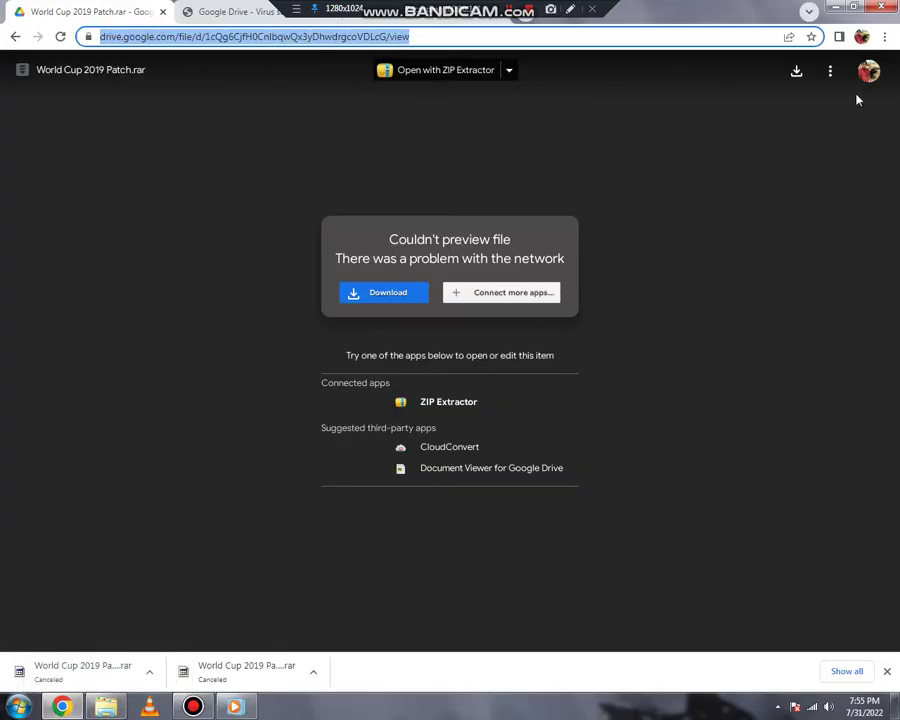
pyautogui.click(402, 298)
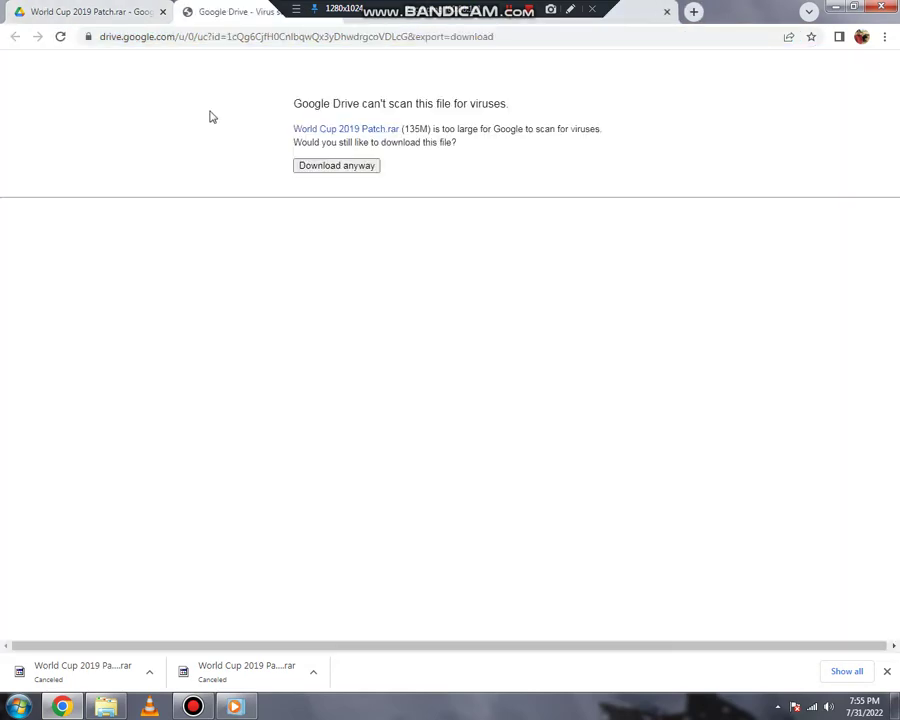
pyautogui.click(308, 170)
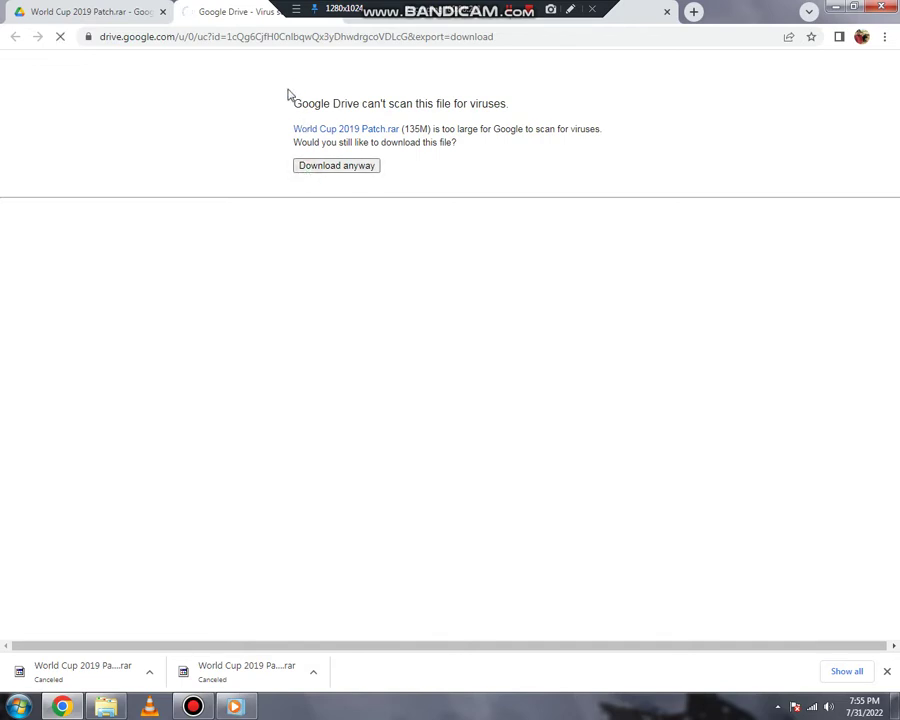
pyautogui.click(148, 672)
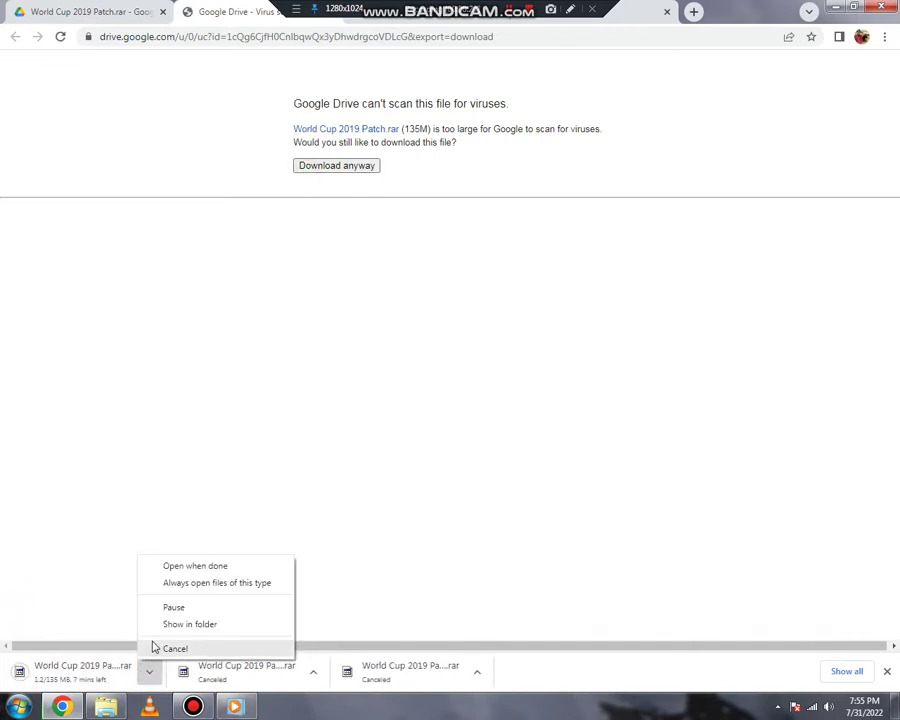
pyautogui.click(155, 647)
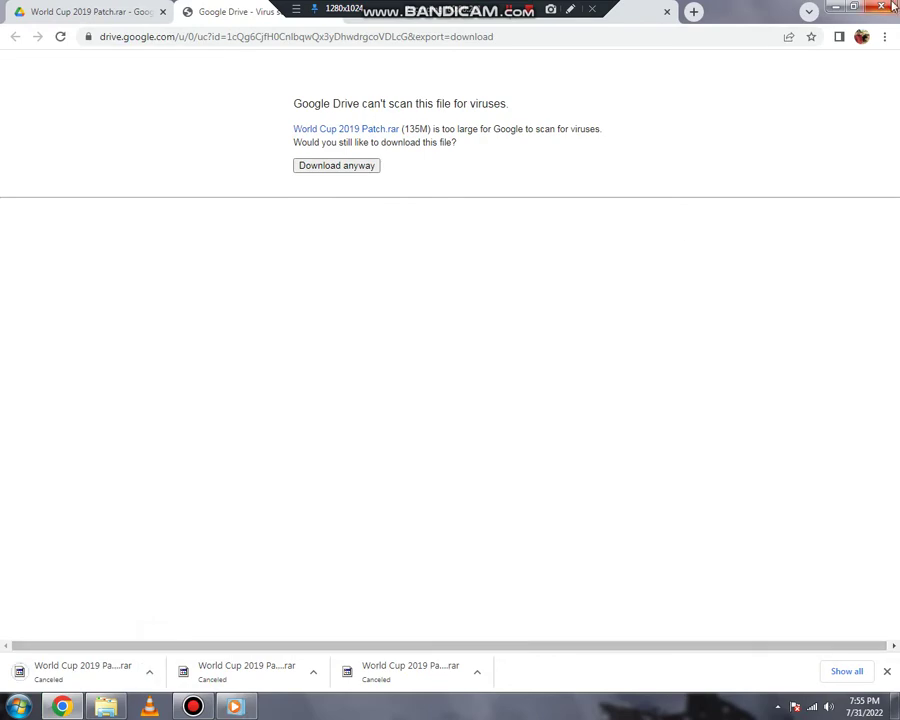
pyautogui.click(835, 7)
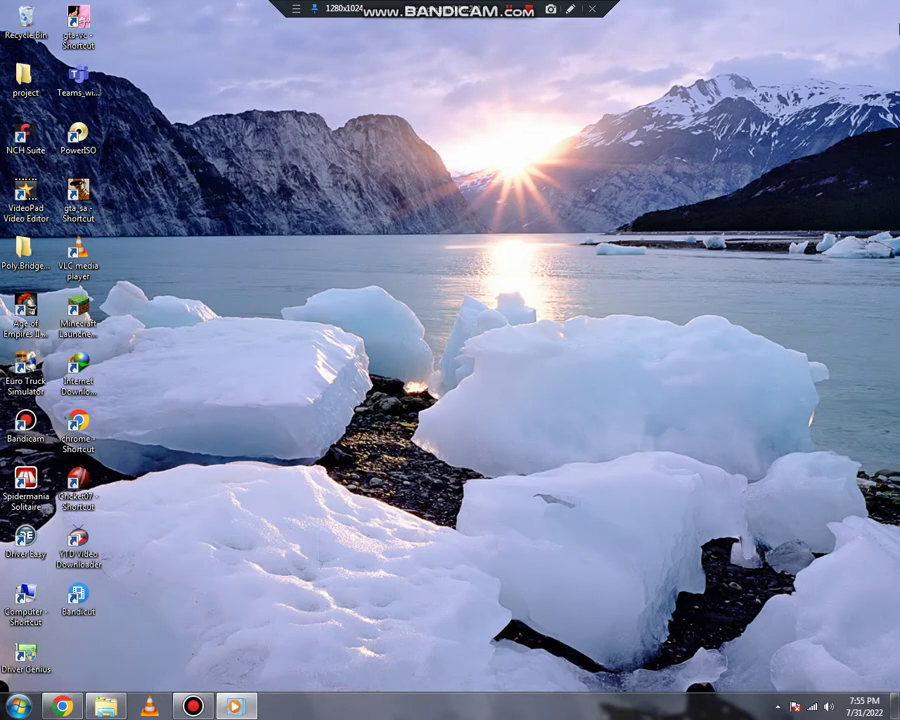
# Switch to File Explorer with the Cricket 2007 folder and refresh its file list
pyautogui.click(114, 702)
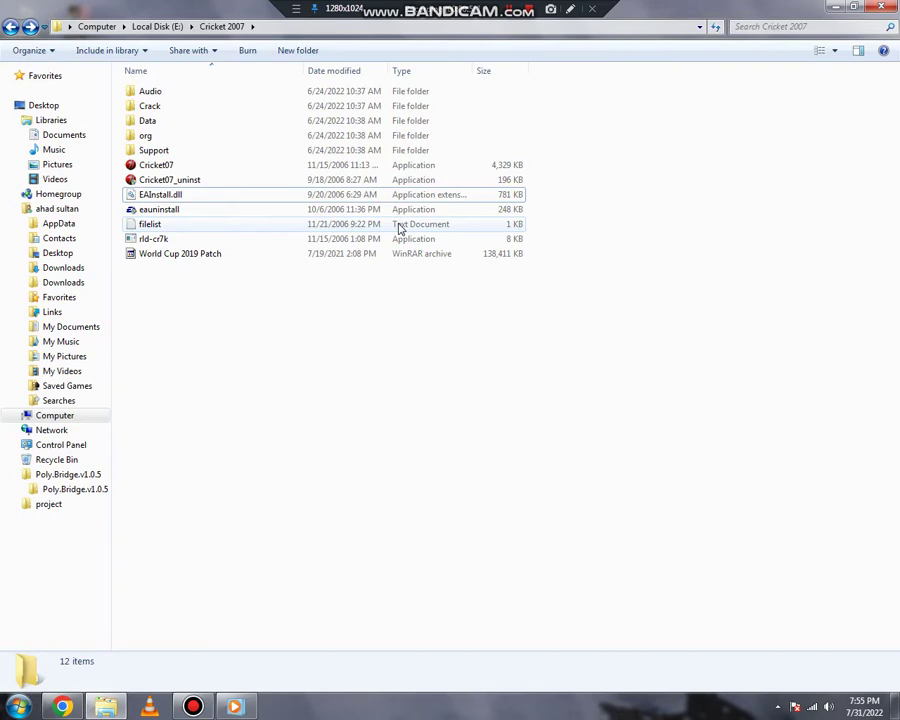
pyautogui.rightClick(412, 345)
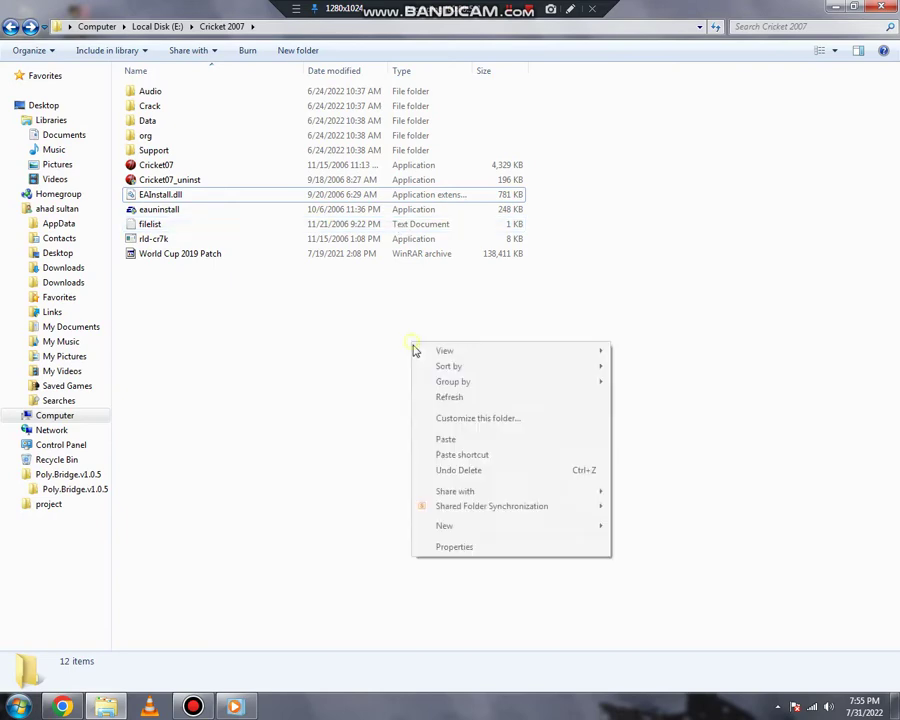
pyautogui.click(449, 398)
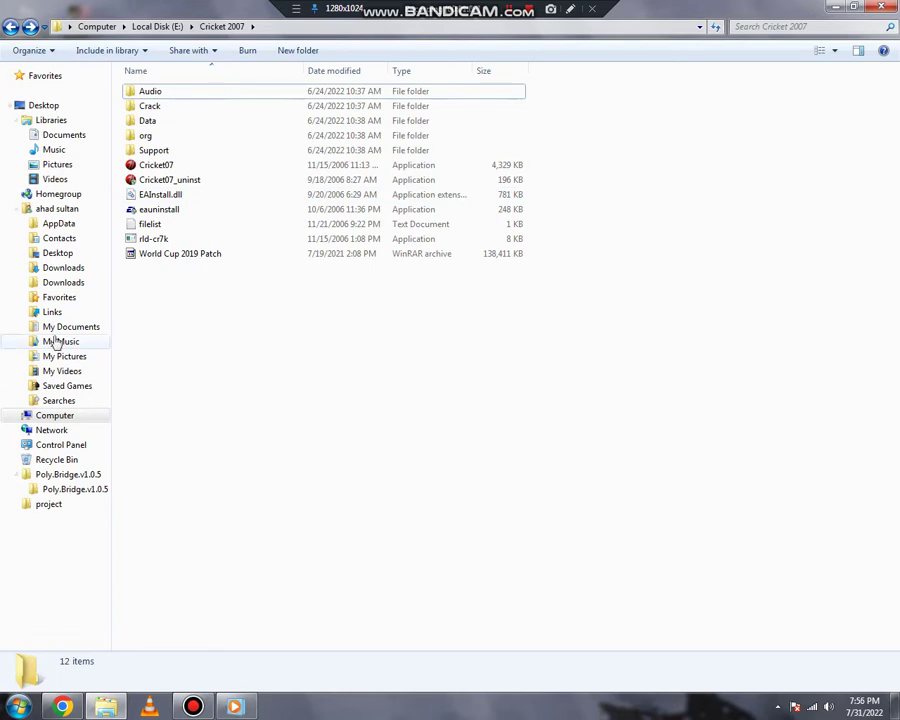
pyautogui.rightClick(366, 387)
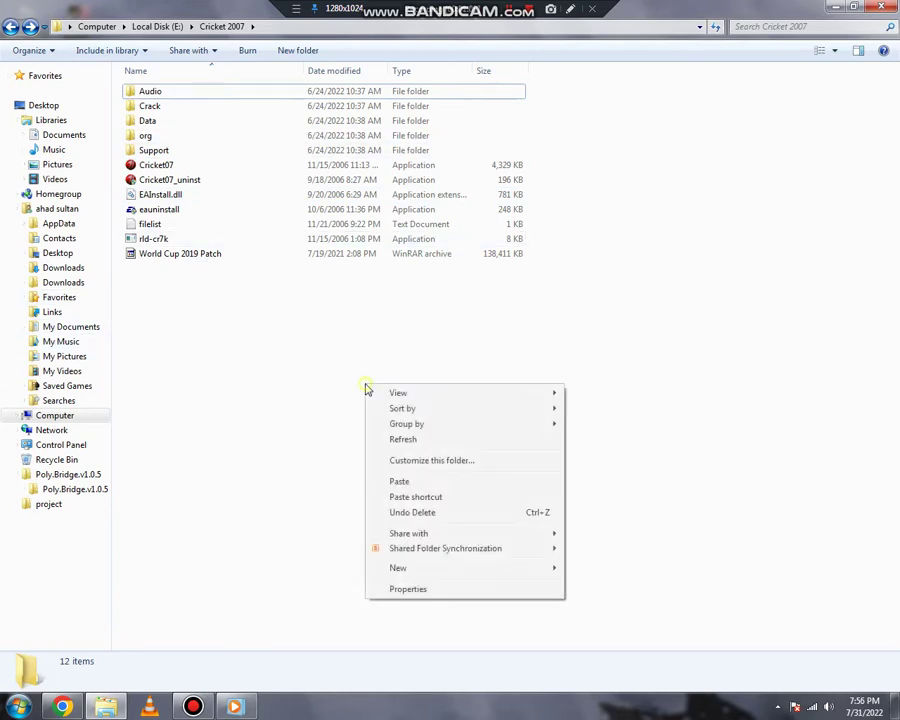
pyautogui.click(400, 440)
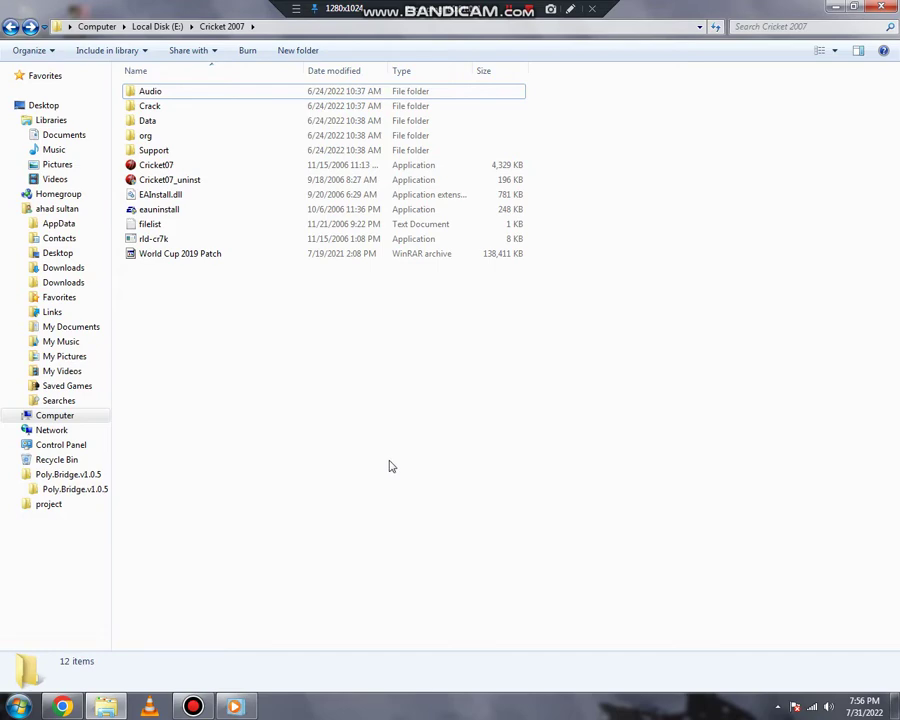
# Check the contents of the World Cup 2019 Patch archive and extract it directly into the Cricket 2007 folder
pyautogui.click(165, 257)
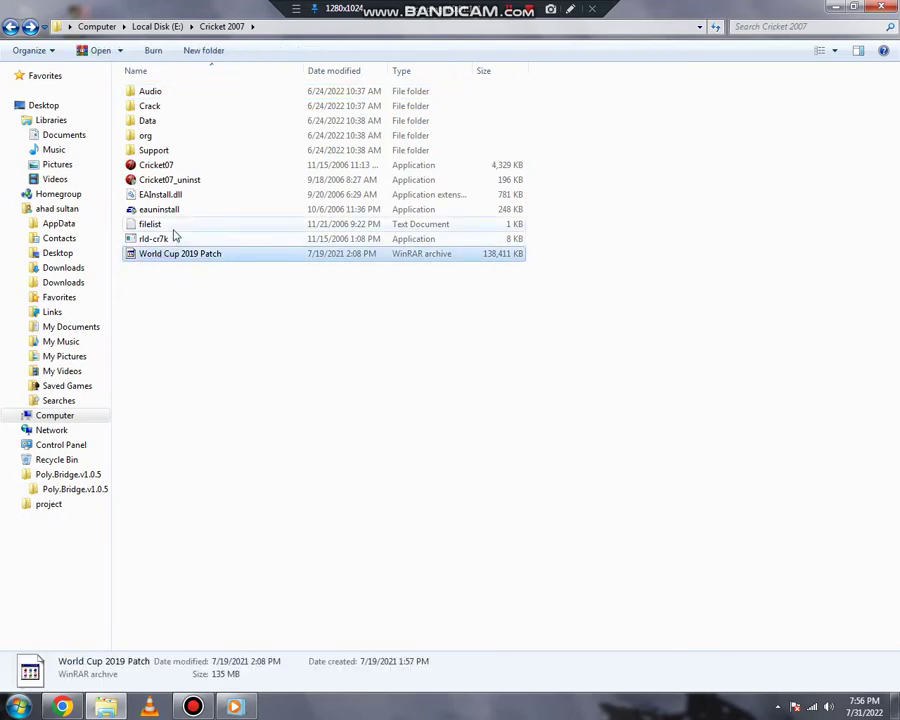
pyautogui.doubleClick(205, 251)
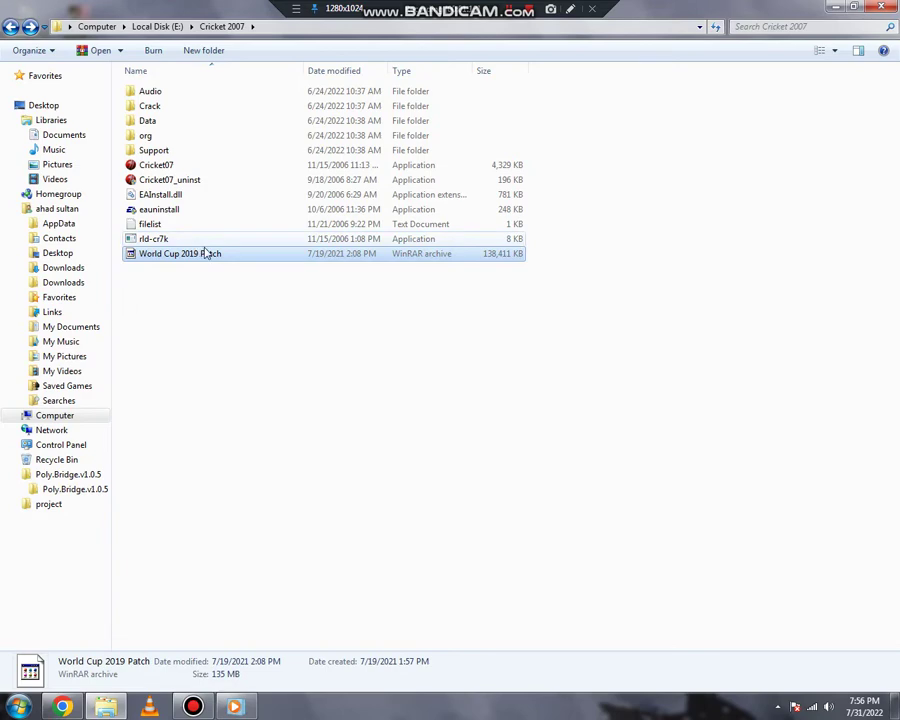
pyautogui.rightClick(263, 261)
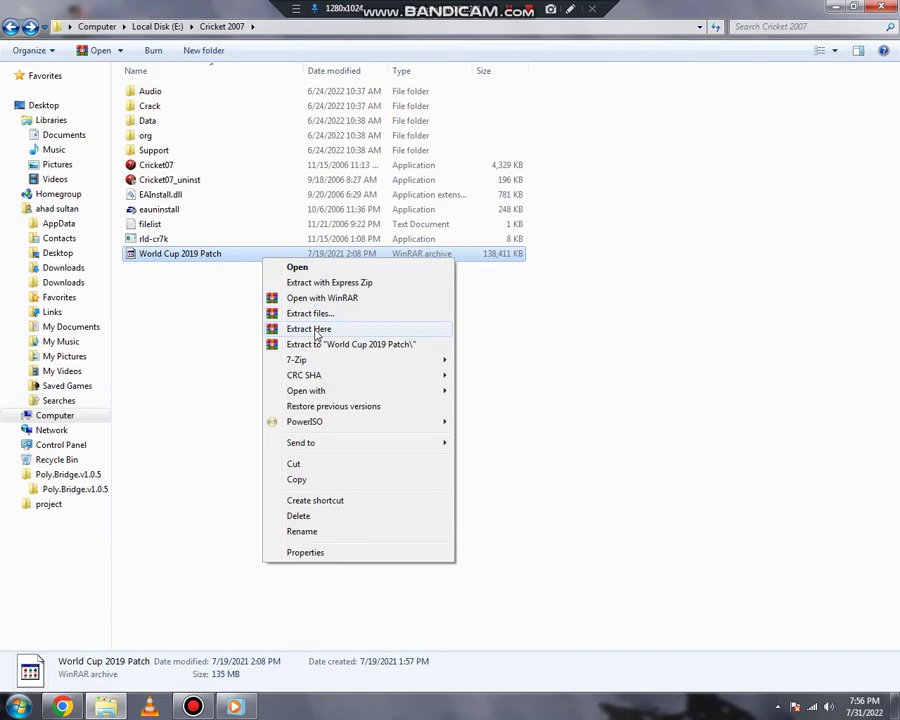
pyautogui.click(143, 302)
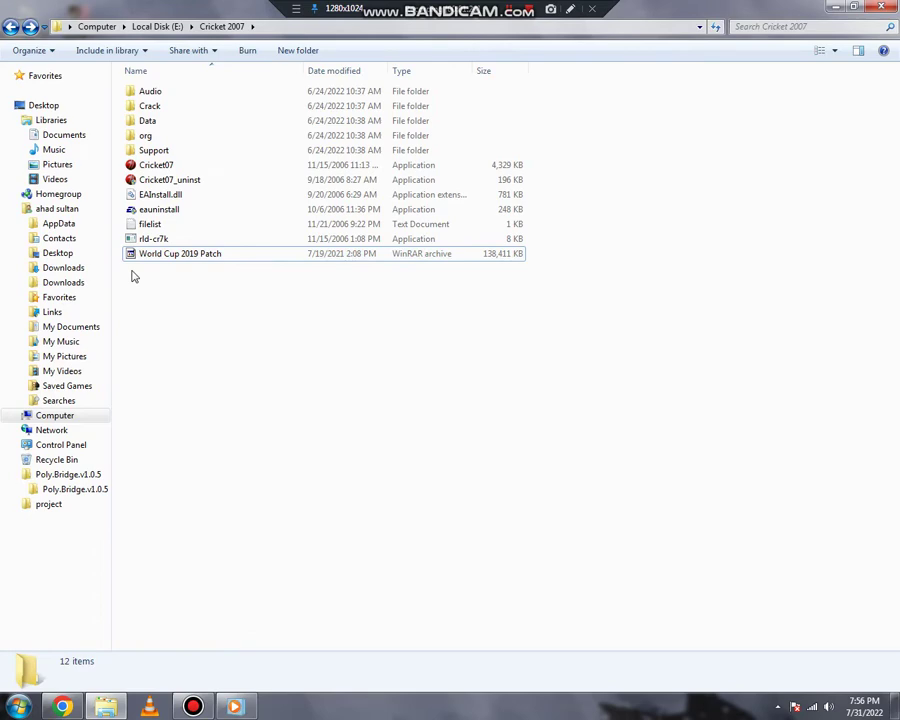
pyautogui.click(172, 253)
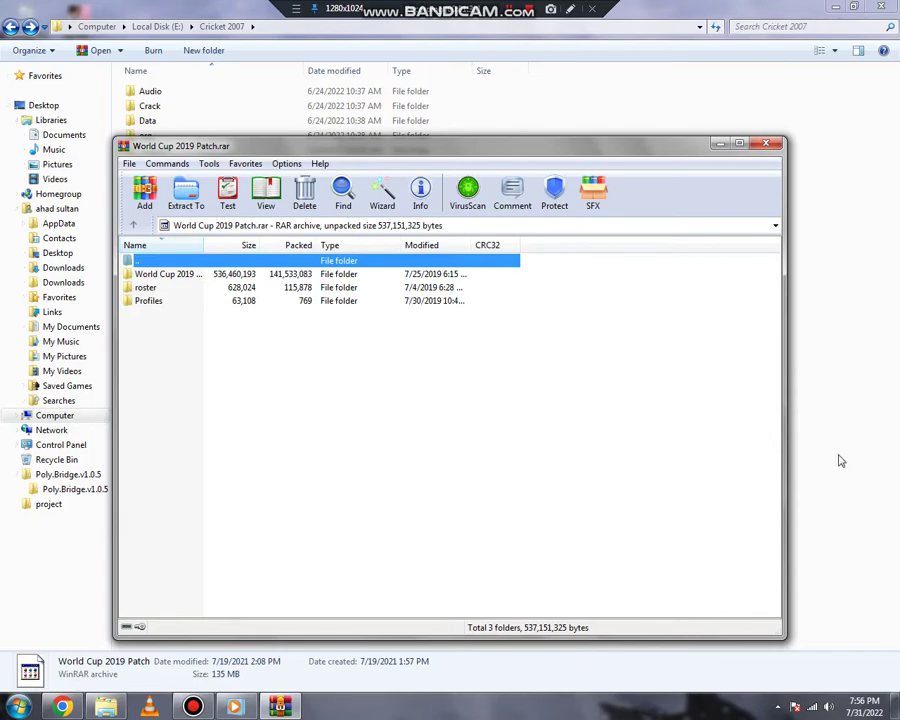
pyautogui.click(766, 143)
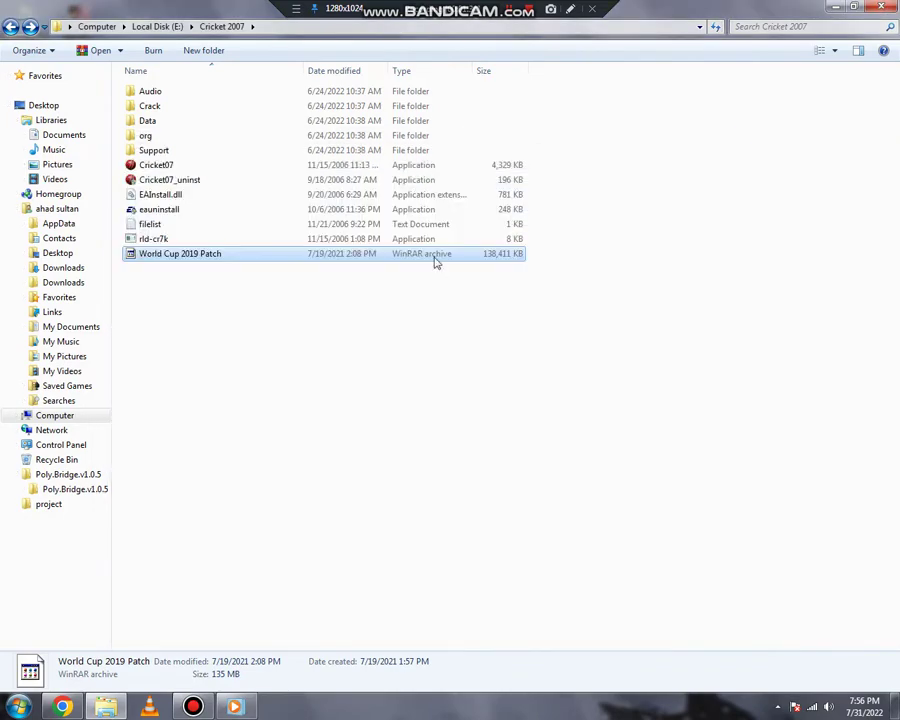
pyautogui.rightClick(396, 253)
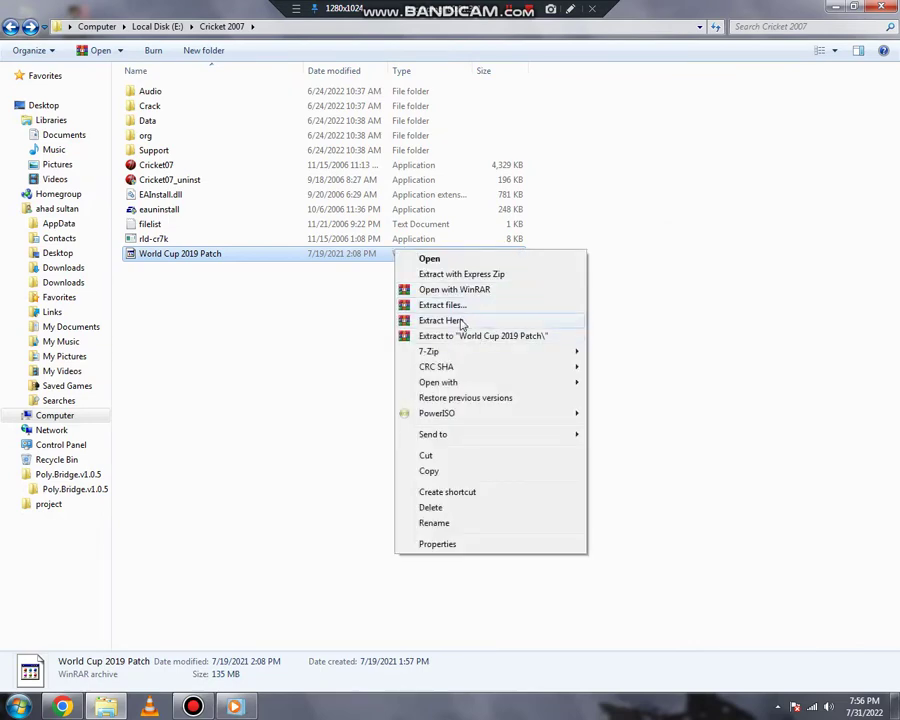
pyautogui.click(462, 321)
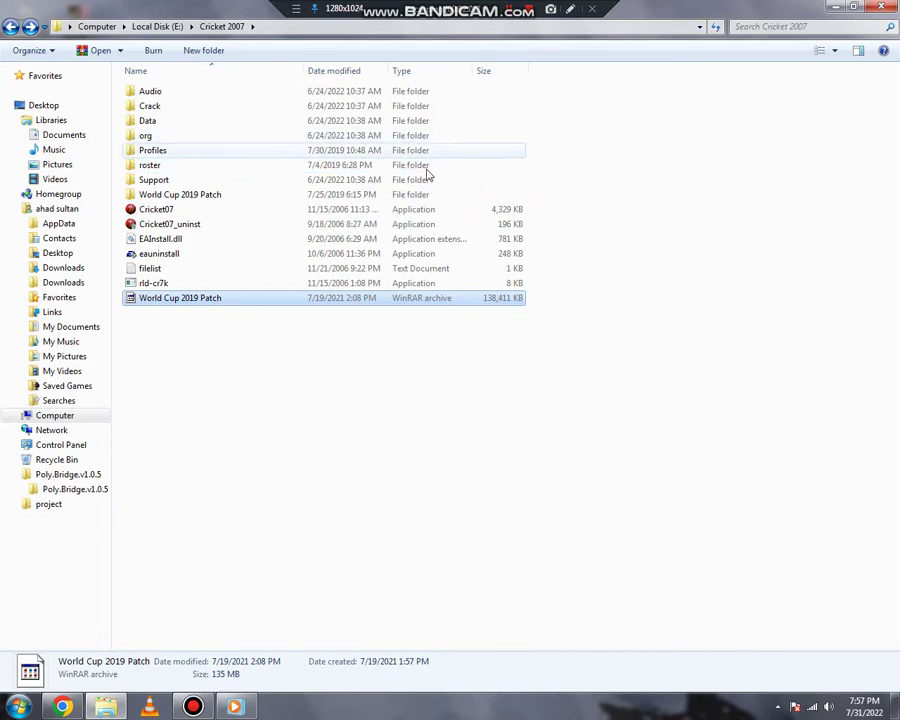
# Copy all files except the first from the extracted World Cup 2019 Patch folder into the Cricket 2007 folder
pyautogui.doubleClick(381, 195)
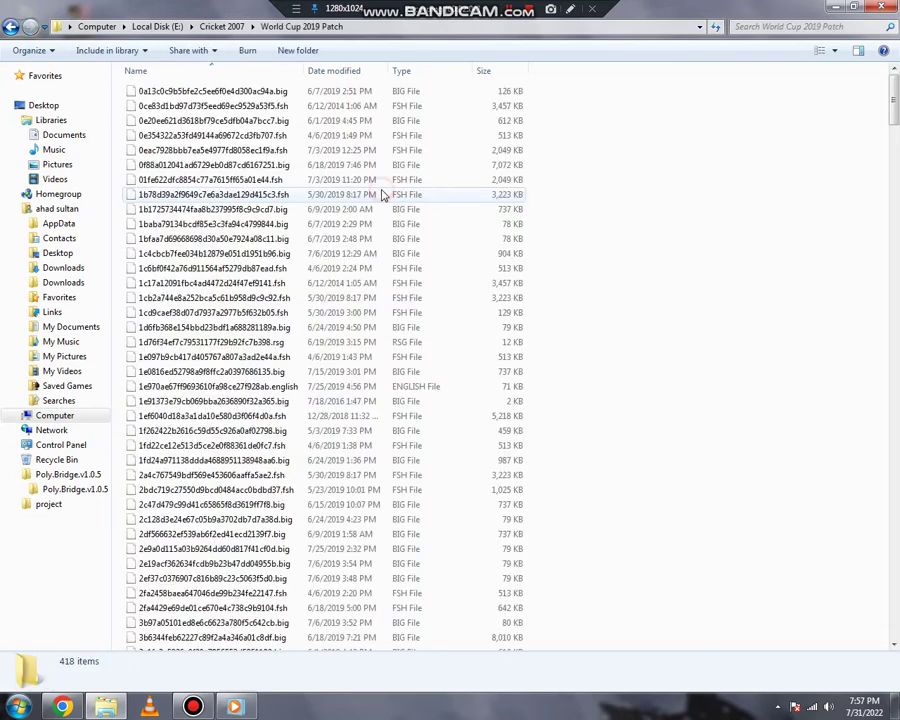
pyautogui.click(548, 98)
pyautogui.moveTo(535, 125); pyautogui.dragTo(44, 566)
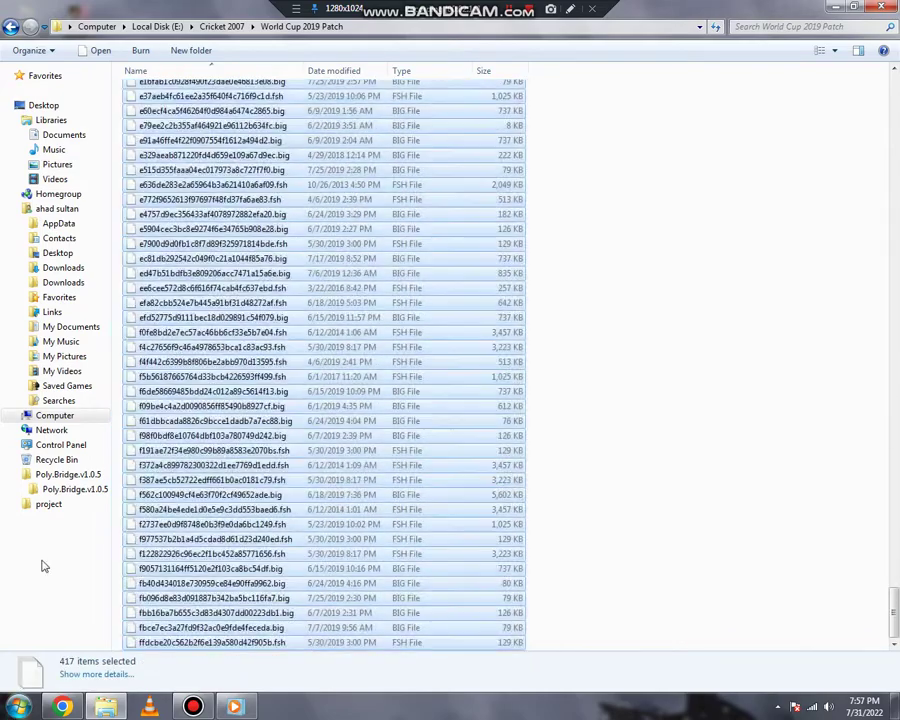
pyautogui.rightClick(321, 243)
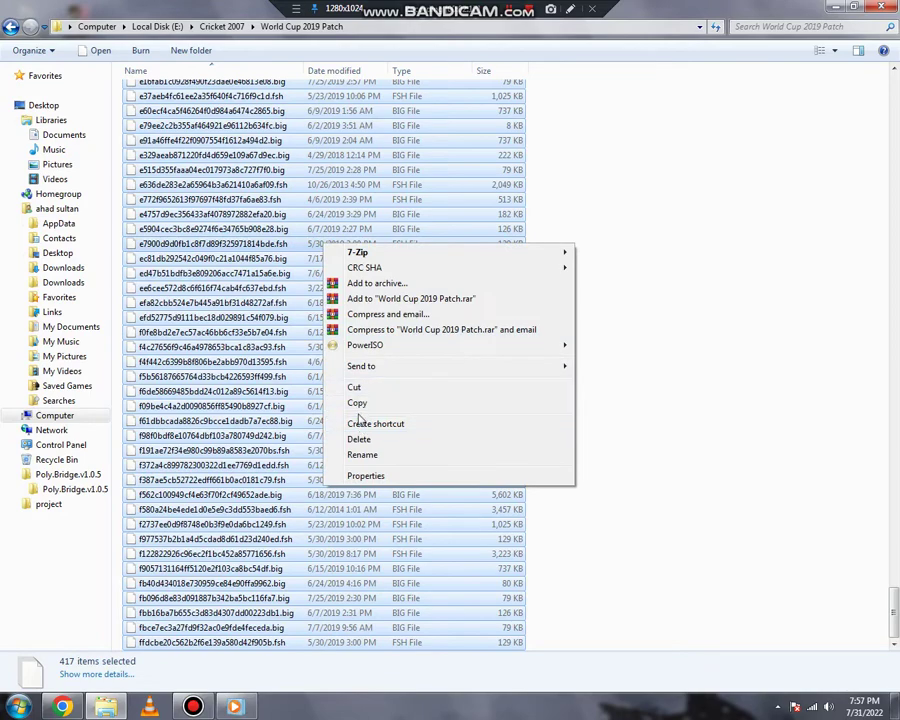
pyautogui.click(356, 405)
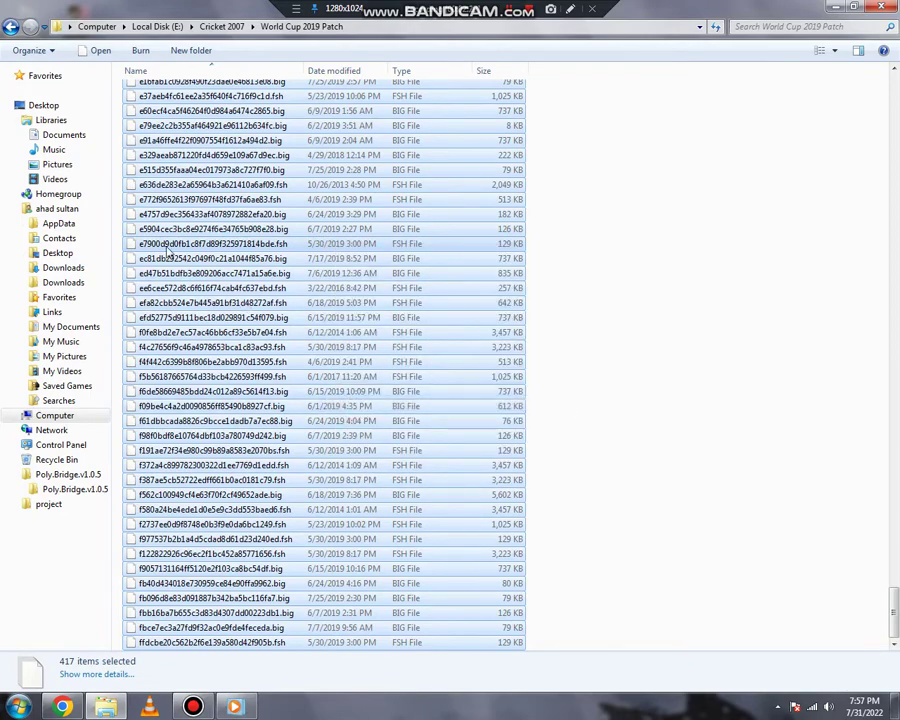
pyautogui.click(10, 26)
pyautogui.rightClick(314, 371)
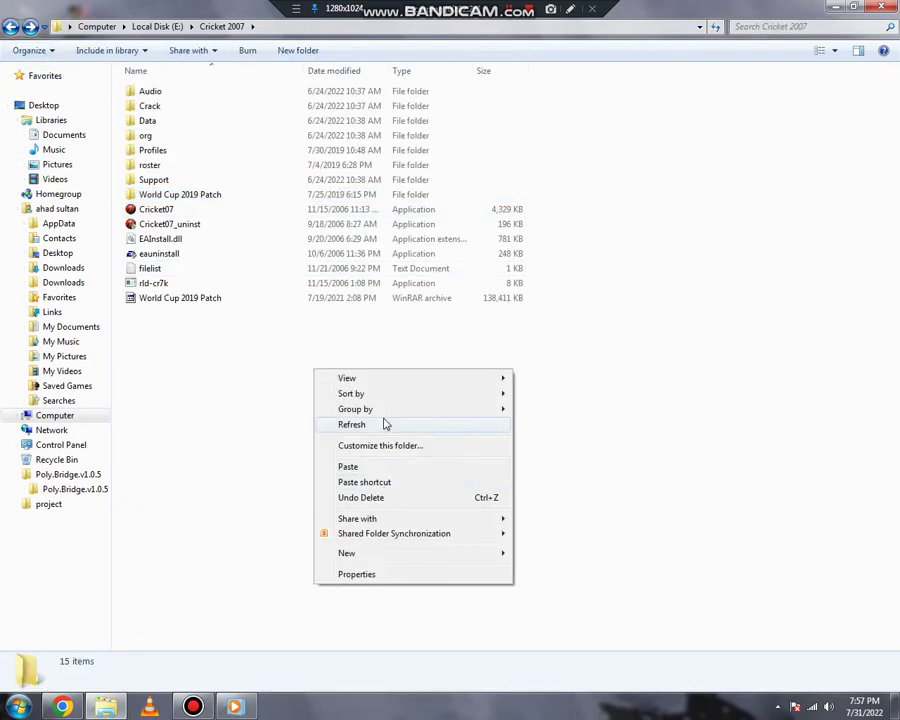
pyautogui.click(349, 467)
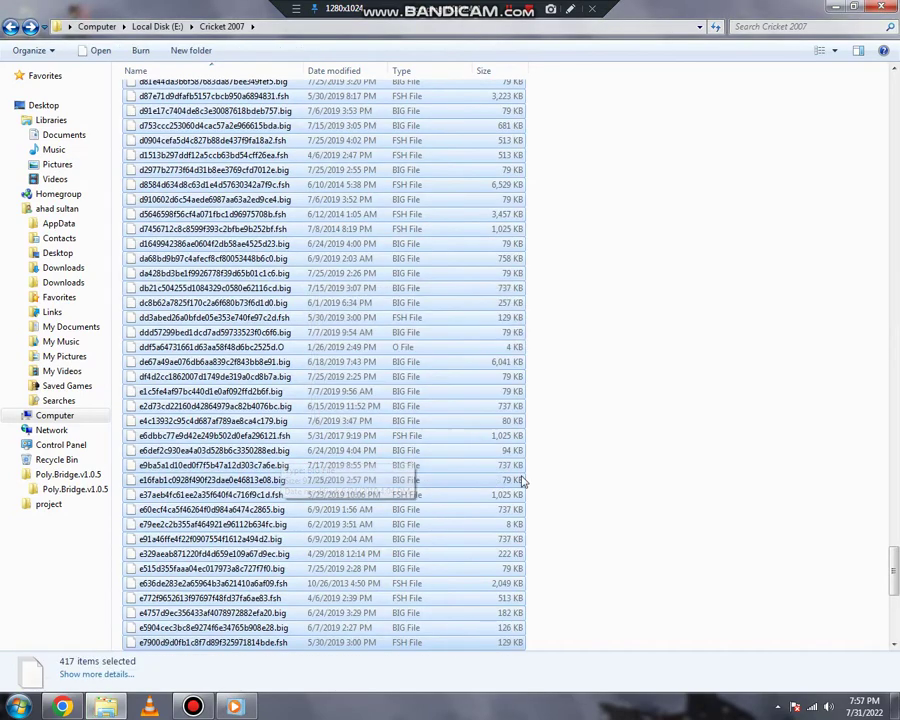
# Look through the patch files pasted into the Cricket 2007 folder, ending at the start of the list
pyautogui.click(729, 402)
pyautogui.scroll(10, 729, 403)
pyautogui.scroll(20, 729, 403)
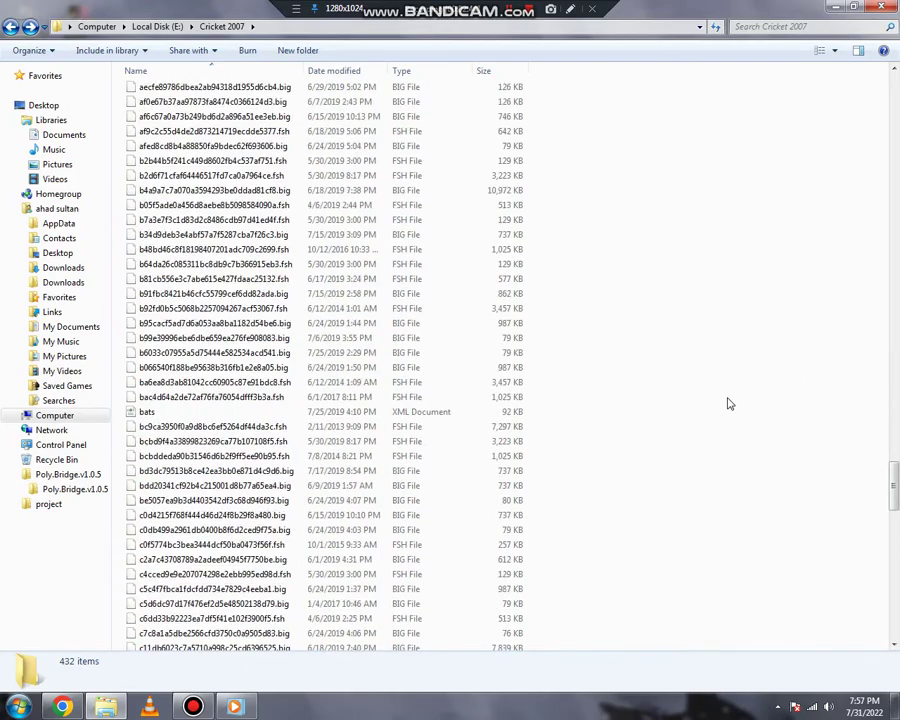
pyautogui.scroll(20, 729, 403)
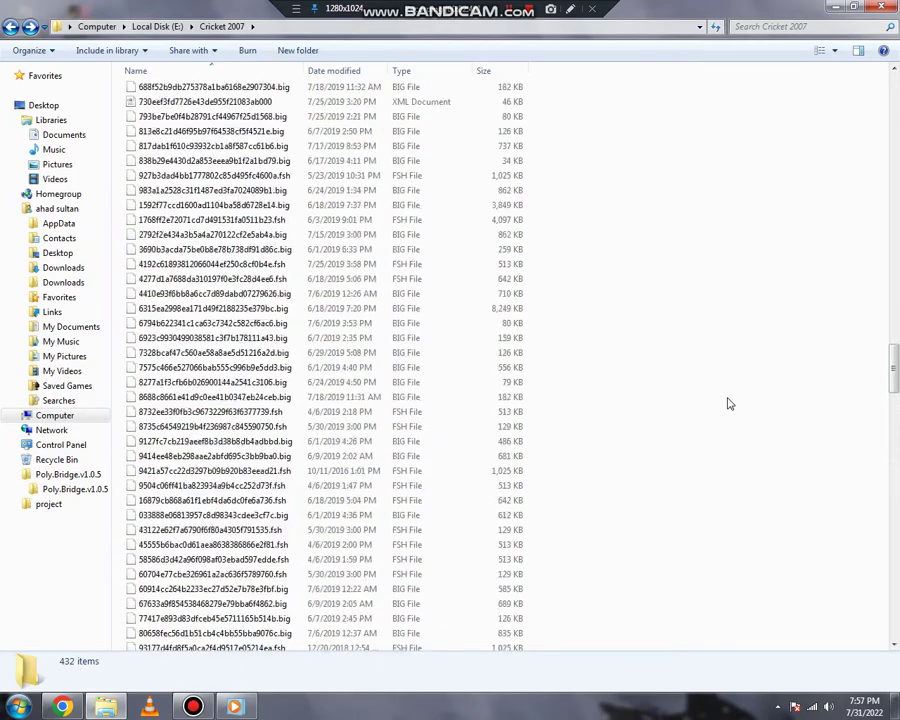
pyautogui.scroll(20, 729, 403)
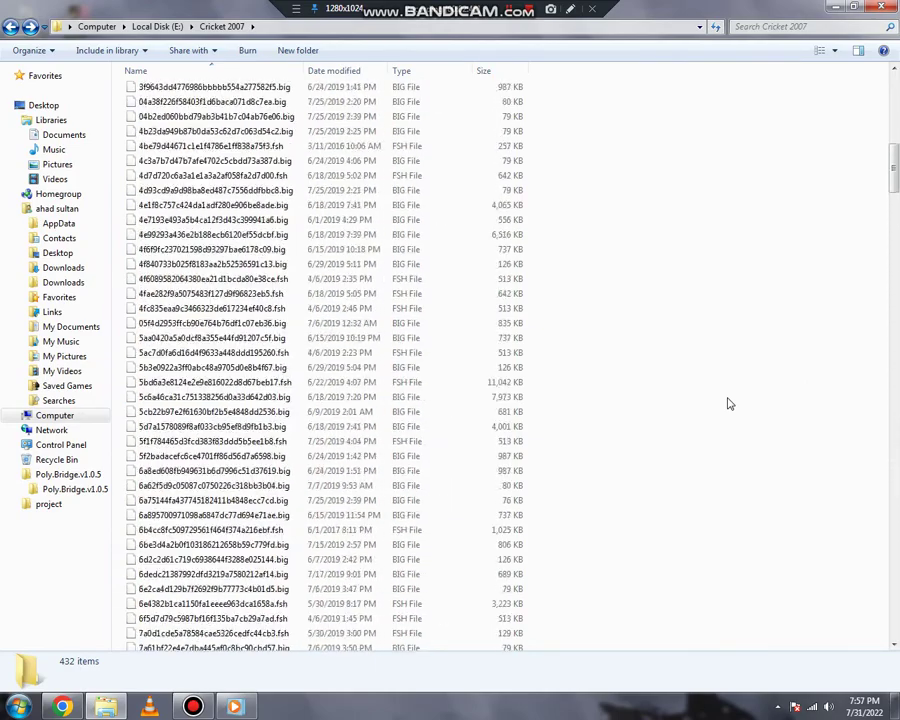
pyautogui.scroll(-20, 530, 310)
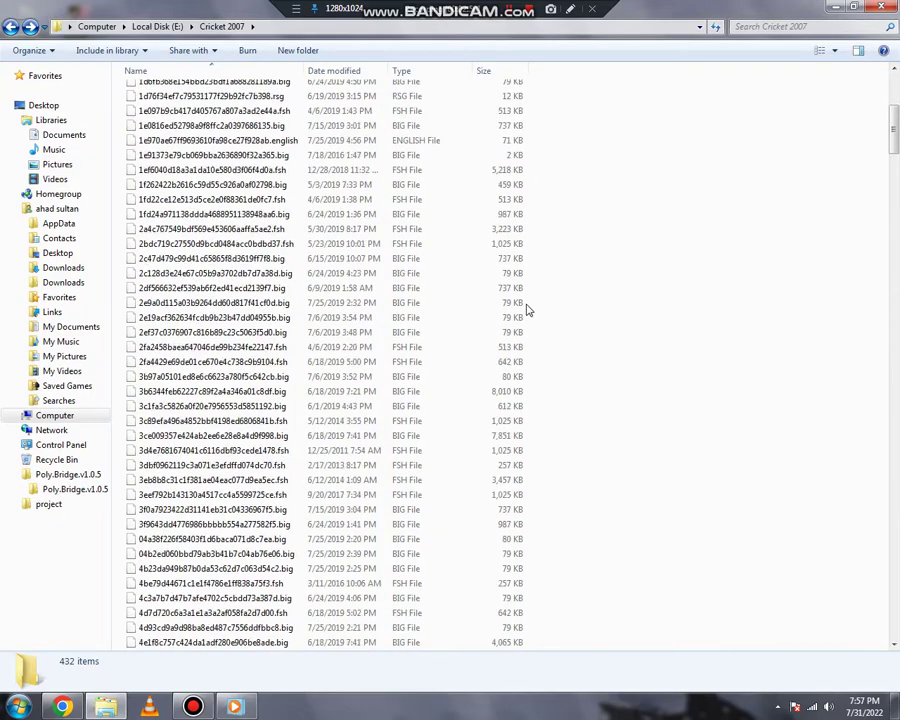
pyautogui.scroll(20, 517, 318)
pyautogui.scroll(10, 517, 318)
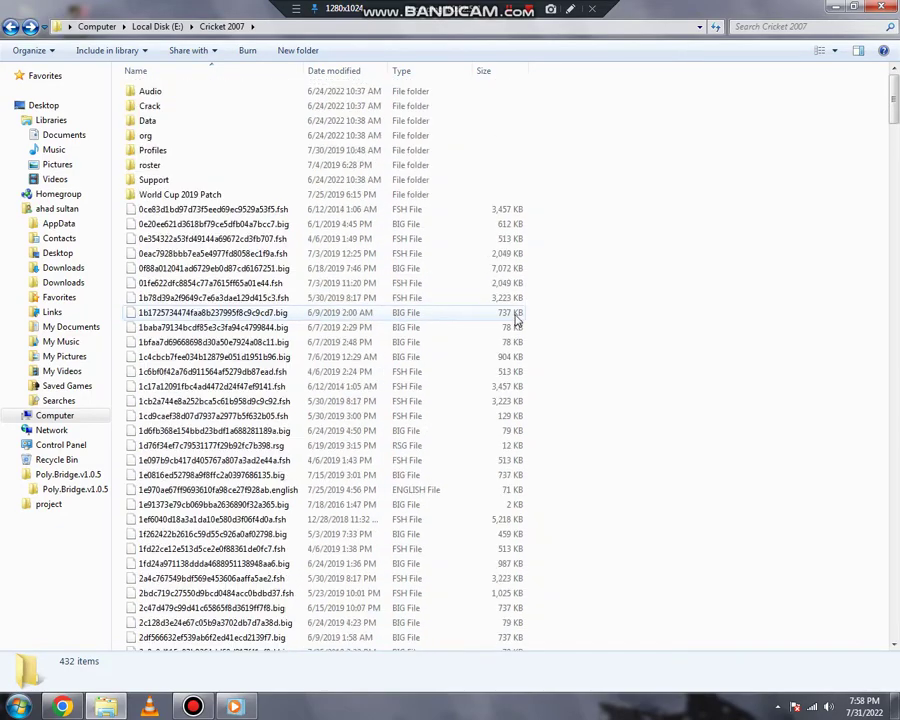
# Open the roster folder, check the contents of its WC19.ros subfolder, and return to the roster folder
pyautogui.doubleClick(370, 166)
pyautogui.moveTo(367, 168); pyautogui.dragTo(301, 131)
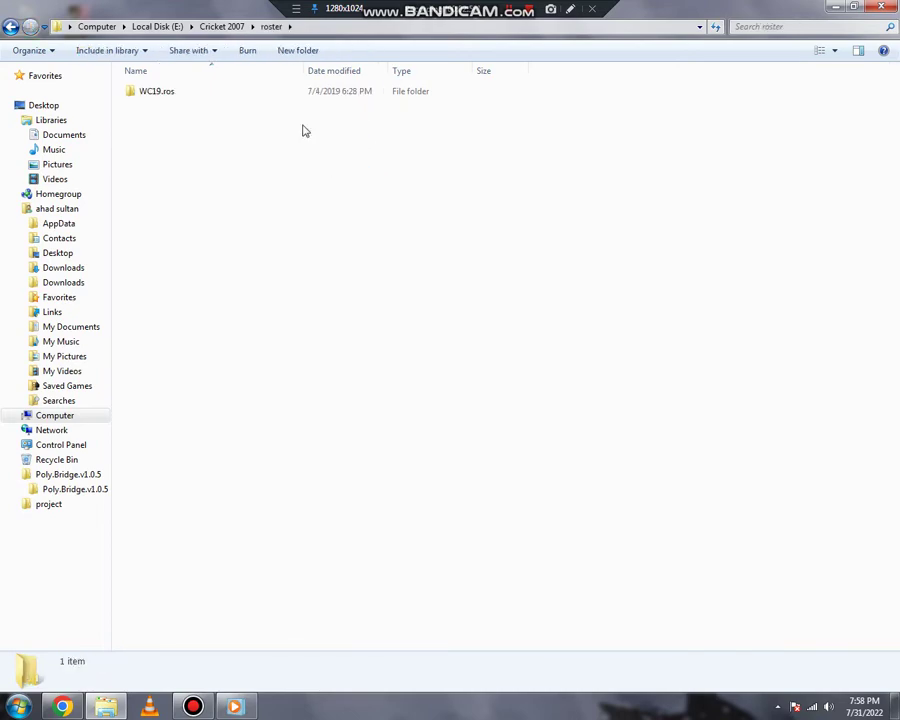
pyautogui.doubleClick(241, 97)
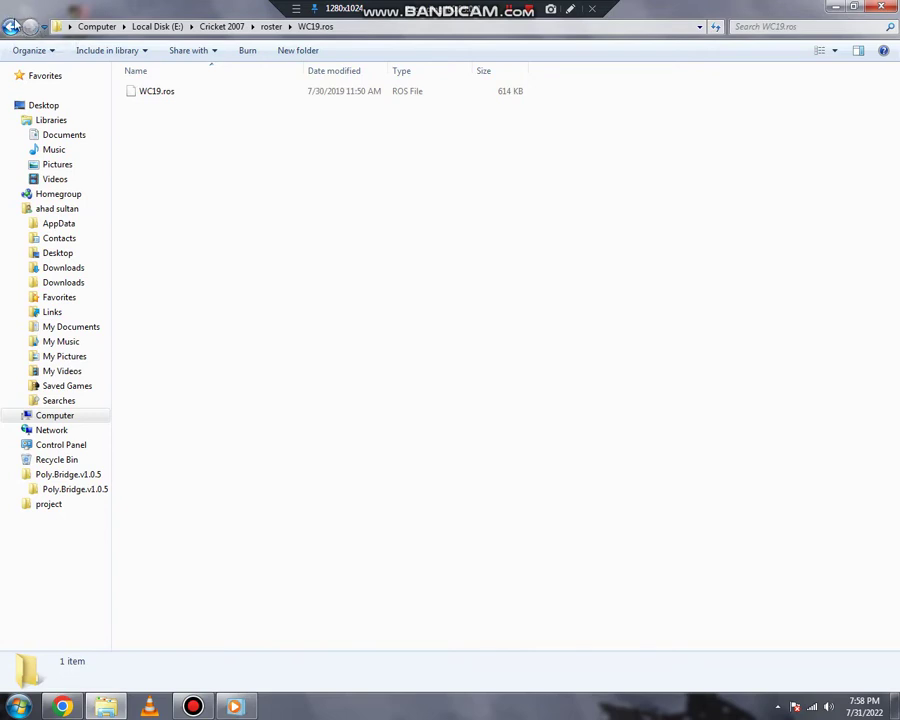
pyautogui.click(12, 26)
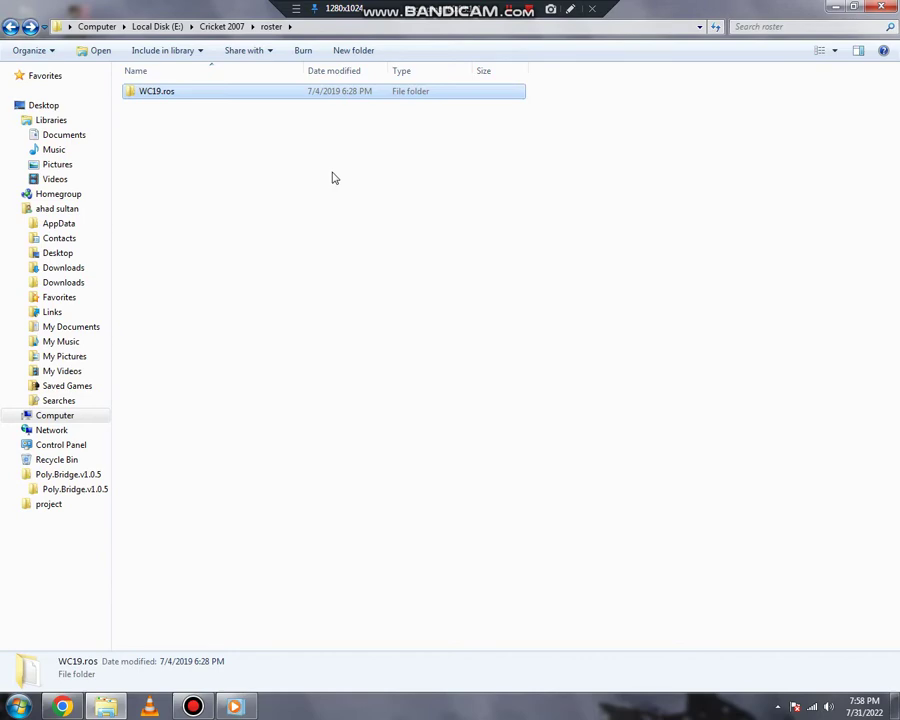
# Copy the WC19.ros folder from the roster folder into the EA SPORTS(TM) Cricket 07 folder in Documents
pyautogui.rightClick(337, 96)
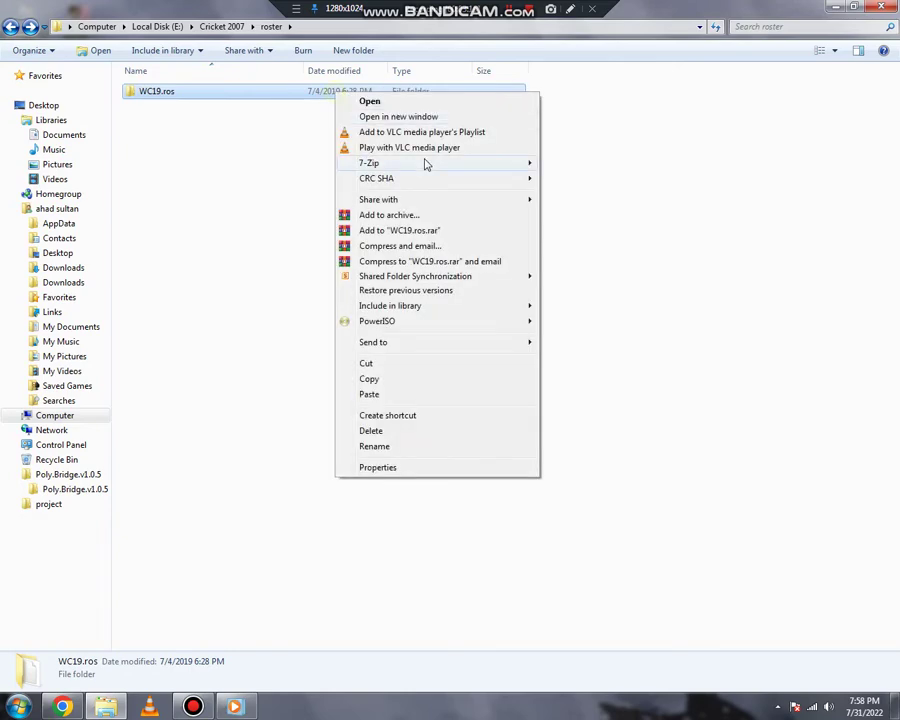
pyautogui.click(369, 381)
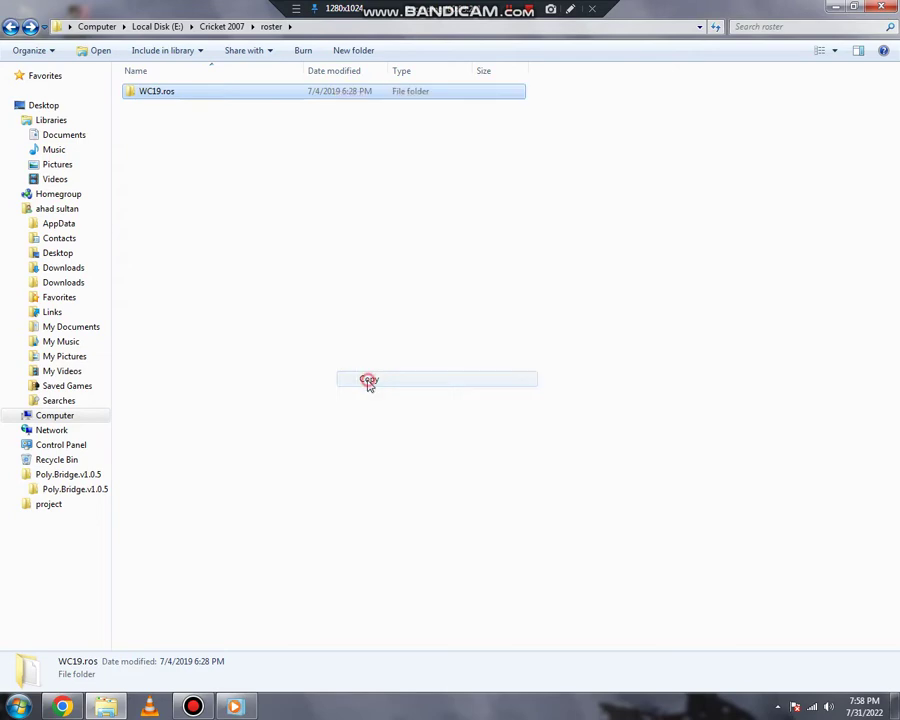
pyautogui.click(58, 136)
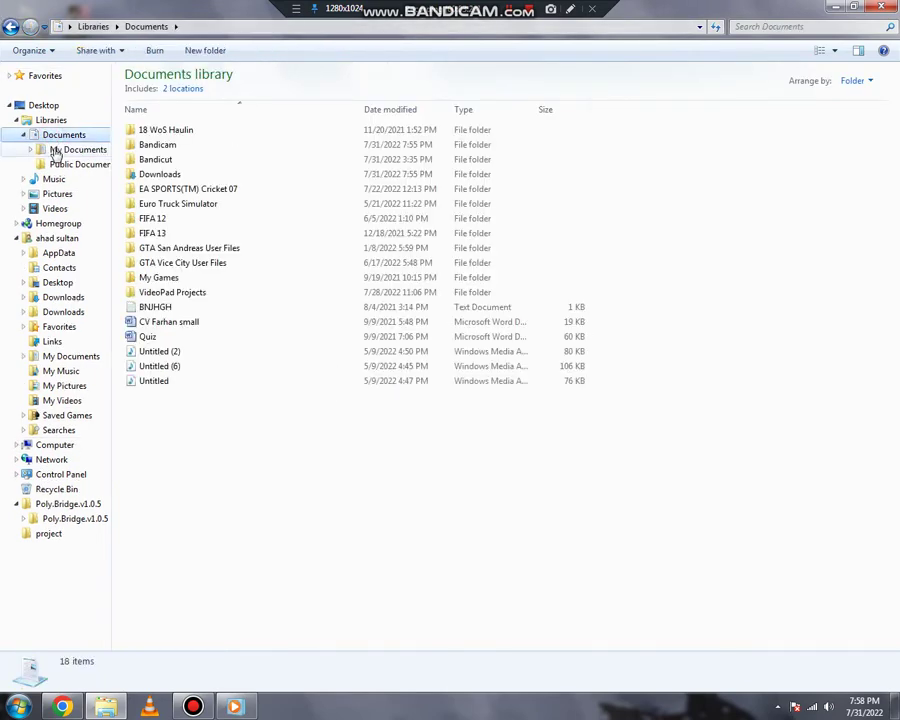
pyautogui.doubleClick(139, 190)
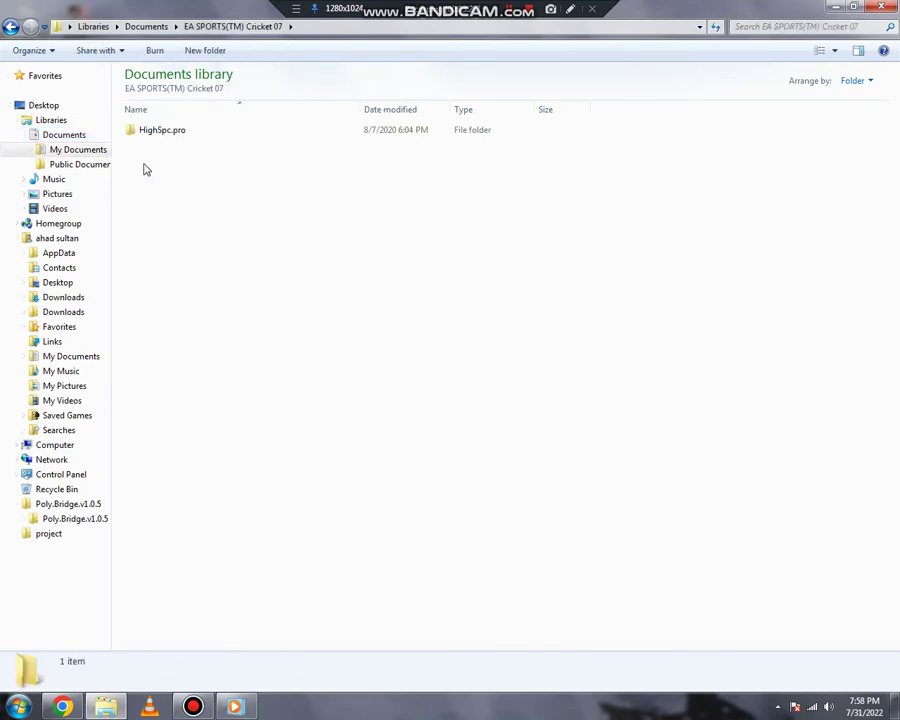
pyautogui.rightClick(166, 177)
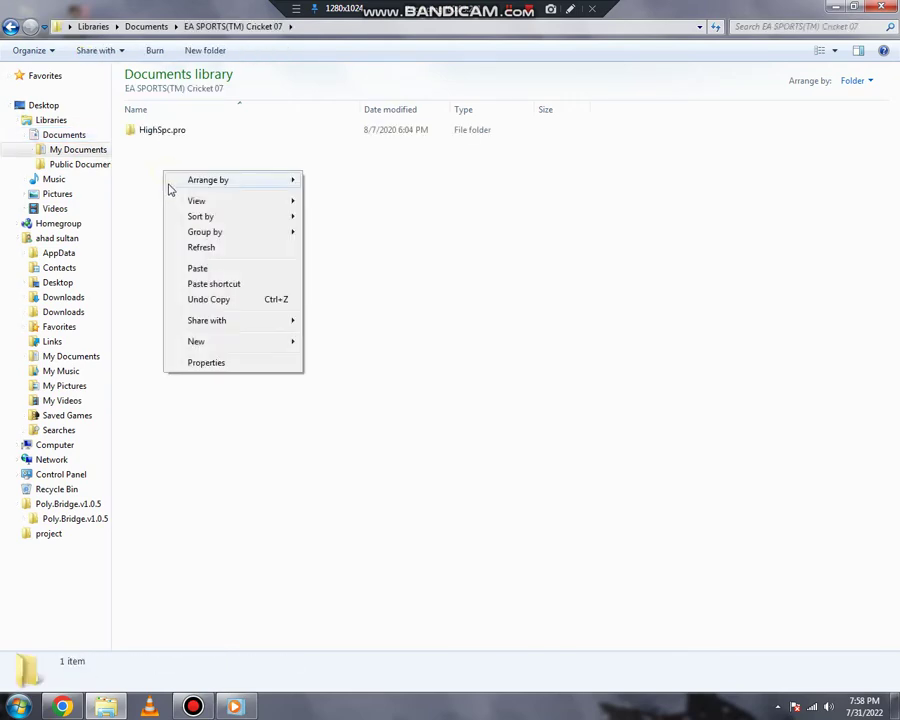
pyautogui.click(197, 269)
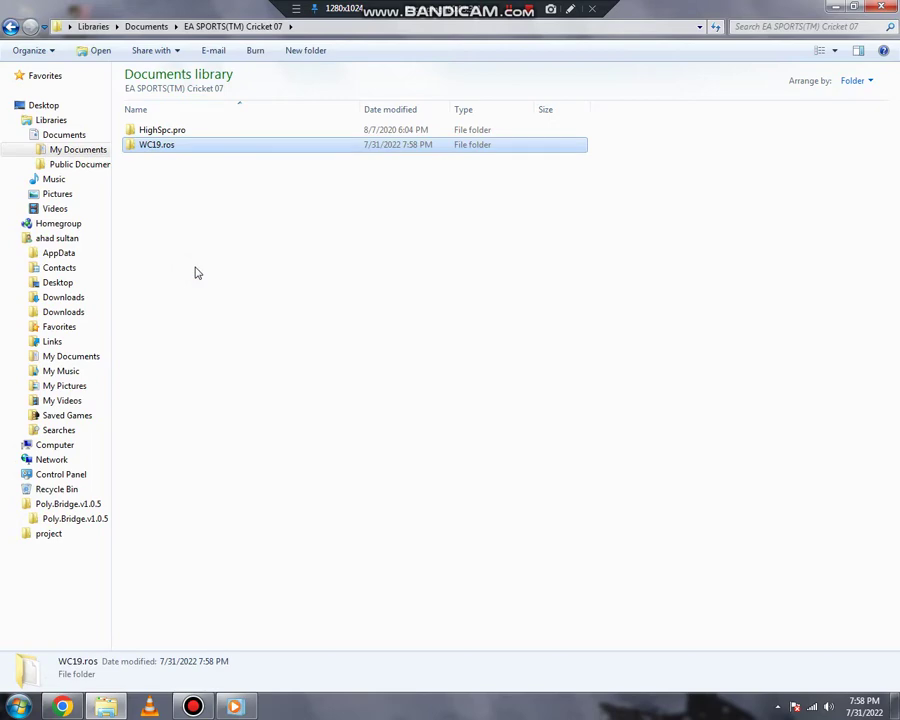
pyautogui.click(182, 188)
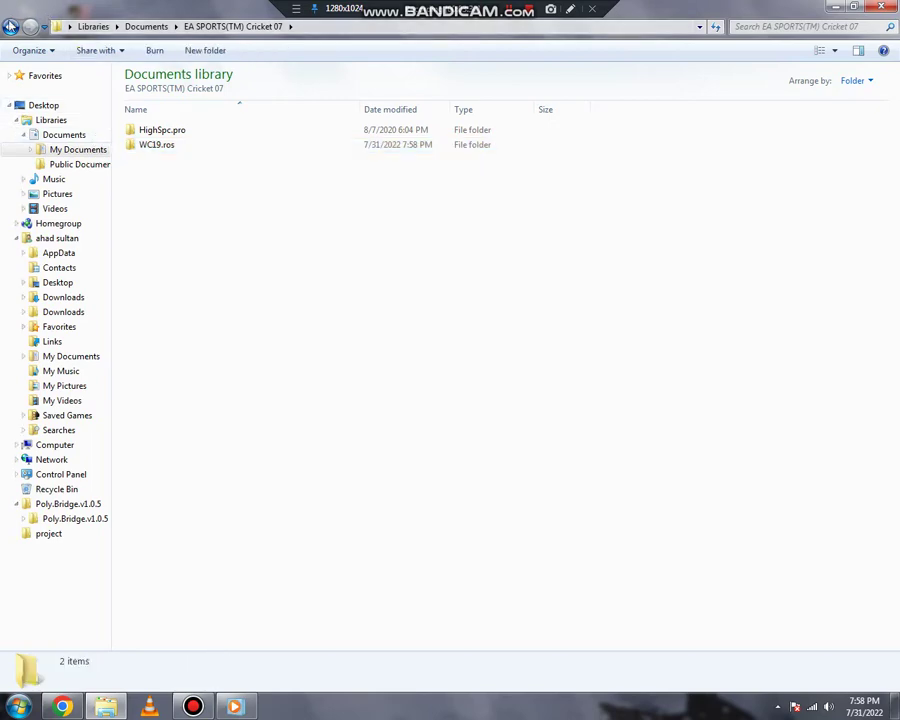
# Return to the Cricket 2007 folder and open its Profiles folder
pyautogui.click(10, 27)
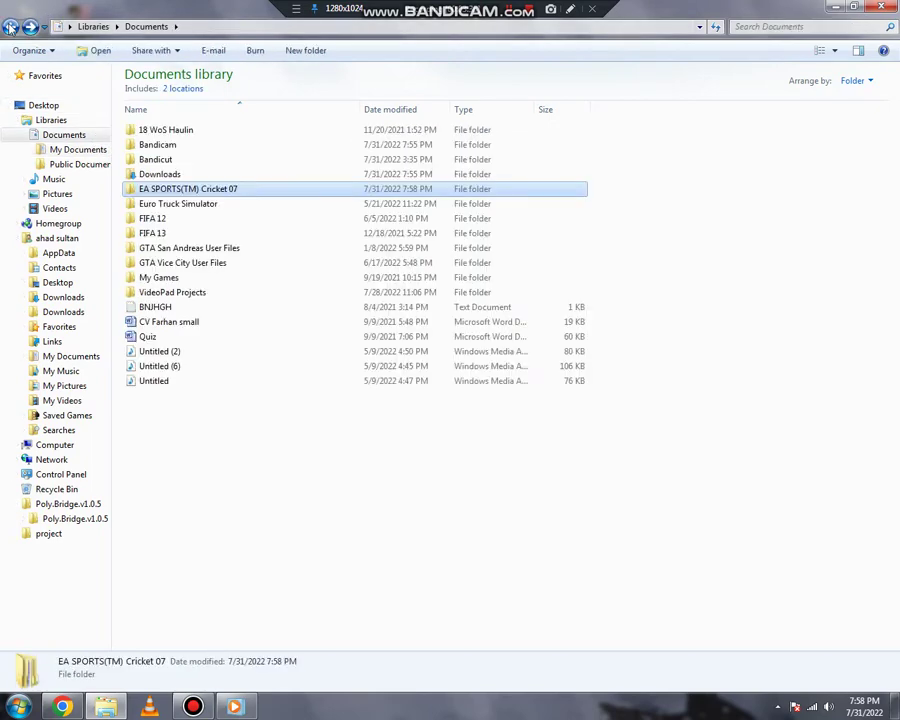
pyautogui.click(10, 27)
pyautogui.click(10, 27)
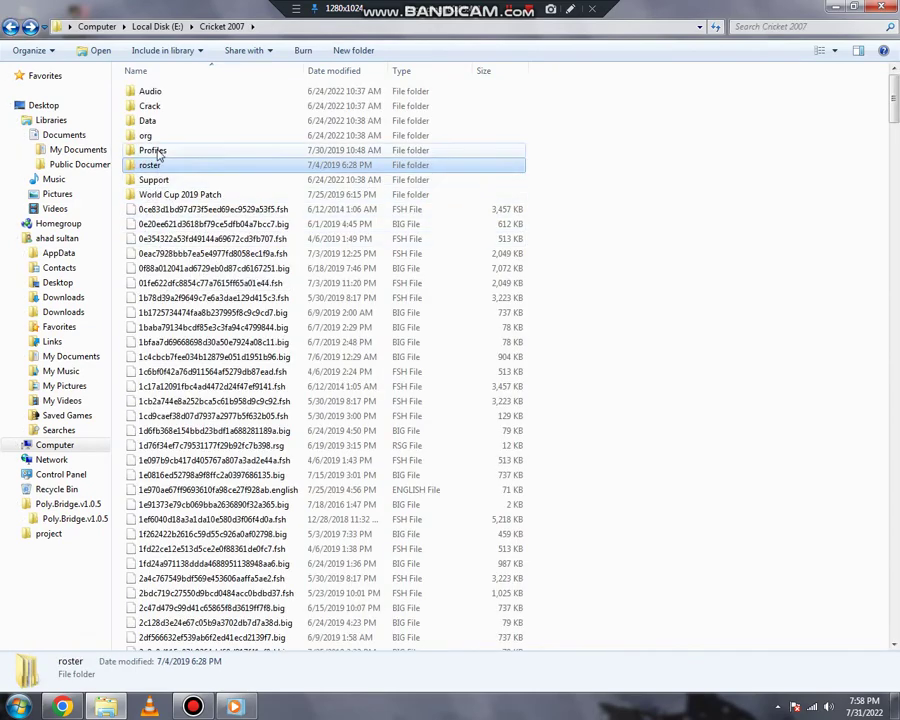
pyautogui.doubleClick(157, 151)
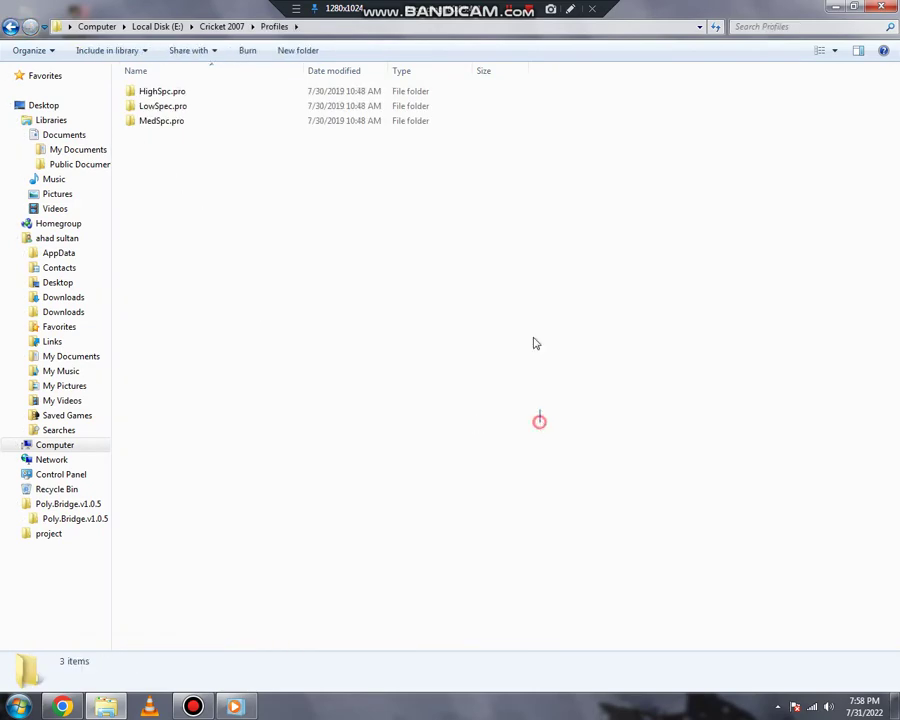
pyautogui.moveTo(539, 421); pyautogui.dragTo(392, 229)
pyautogui.rightClick(396, 223)
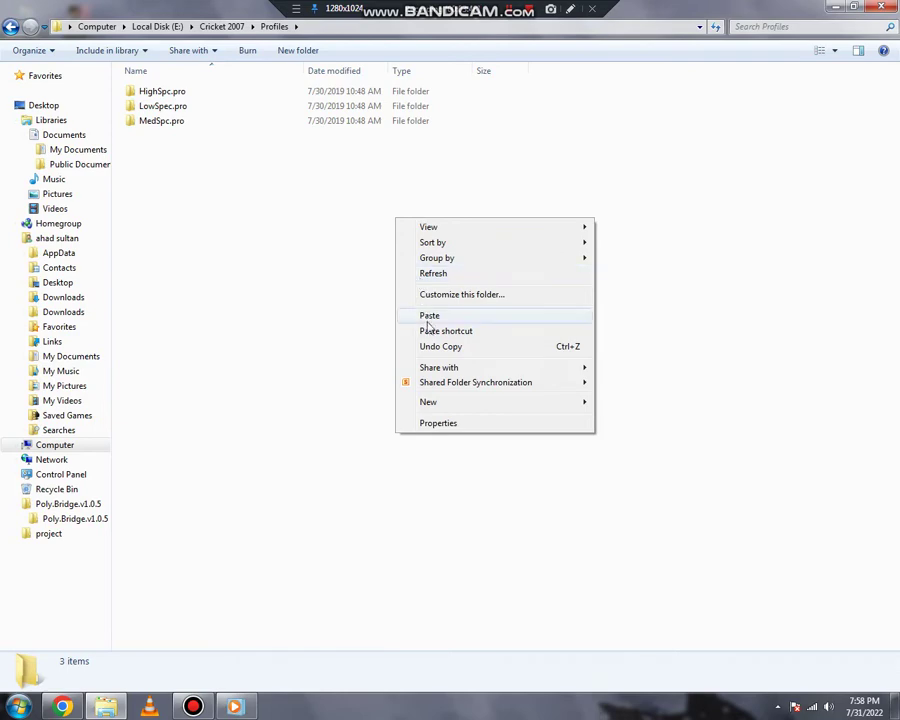
pyautogui.click(297, 244)
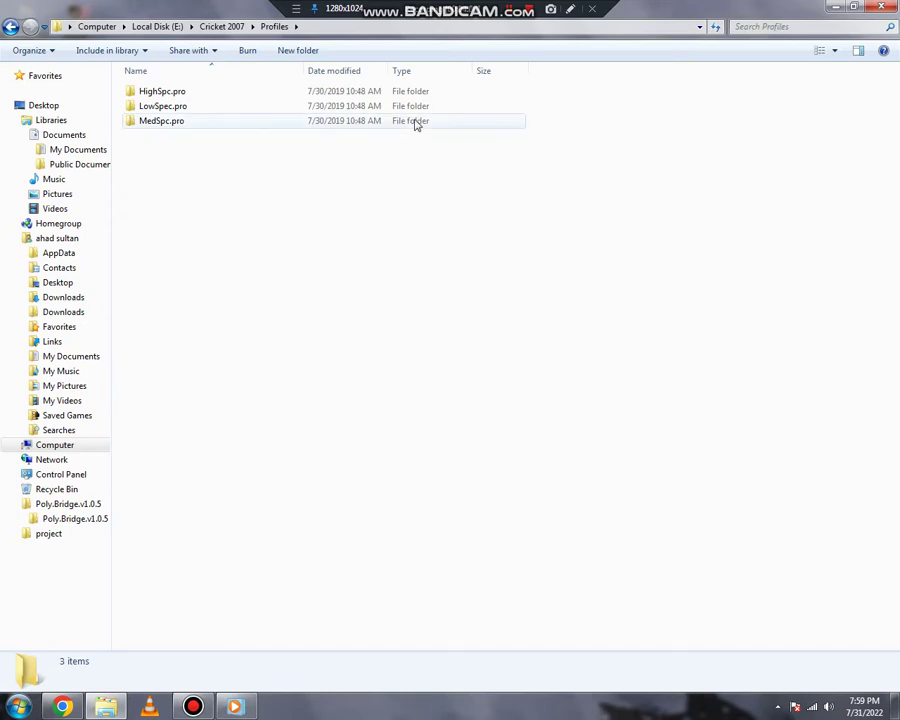
pyautogui.rightClick(460, 156)
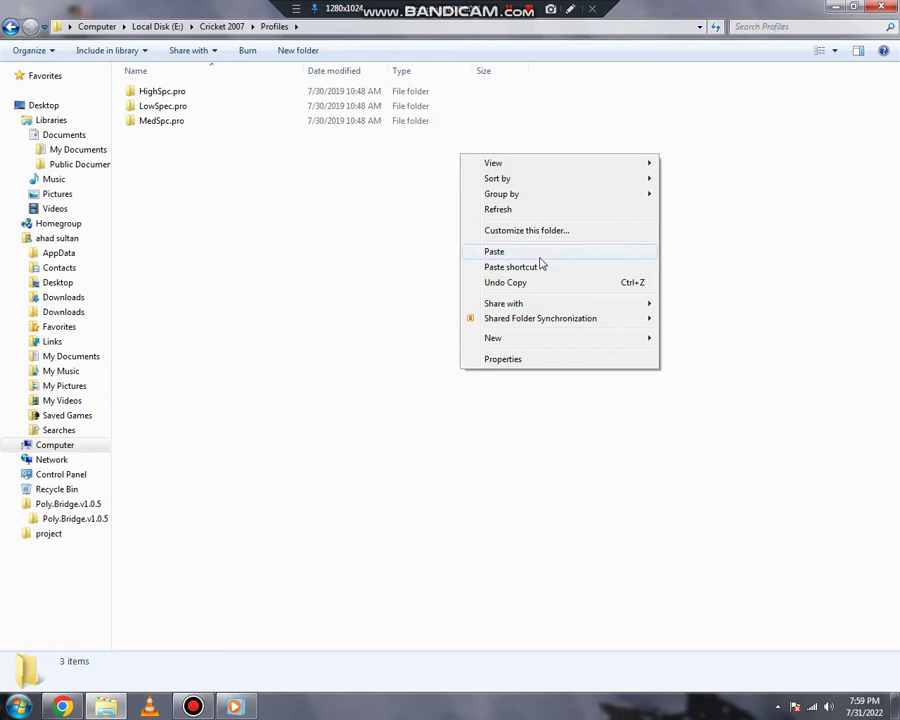
pyautogui.click(470, 209)
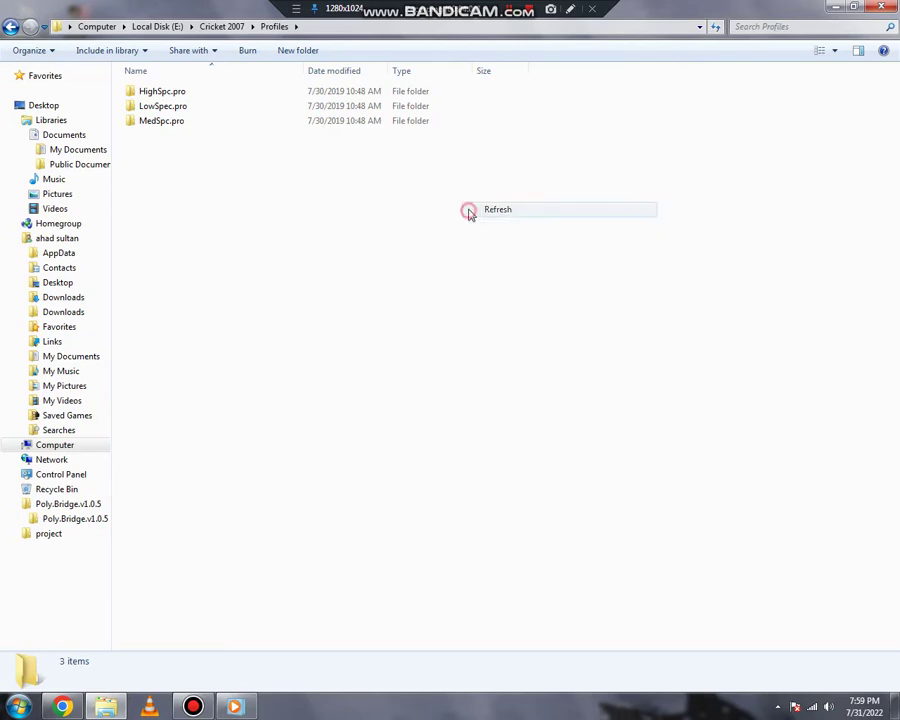
# Copy the HighSpc.pro folder into EA SPORTS(TM) Cricket 07 in Documents, merging it with the existing folder and skipping the conflicting file
pyautogui.click(346, 91)
pyautogui.rightClick(346, 91)
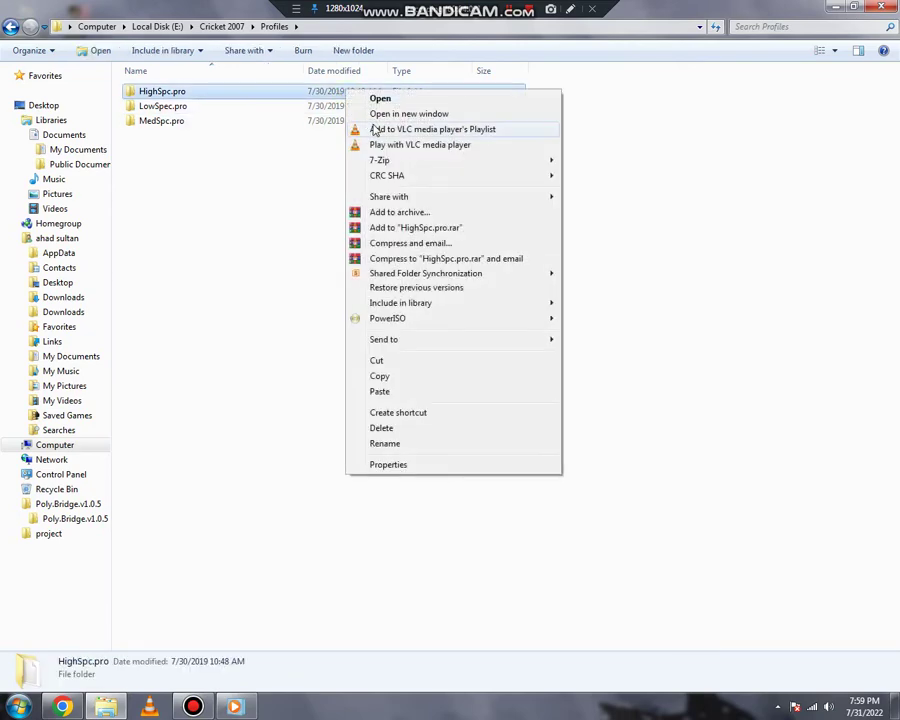
pyautogui.click(411, 379)
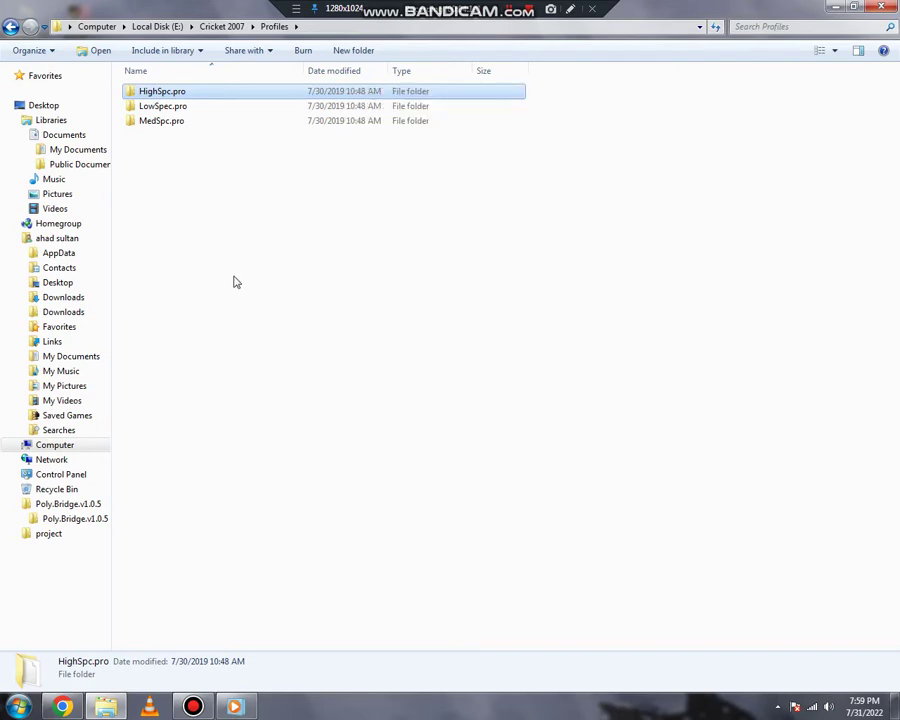
pyautogui.click(63, 135)
pyautogui.doubleClick(213, 190)
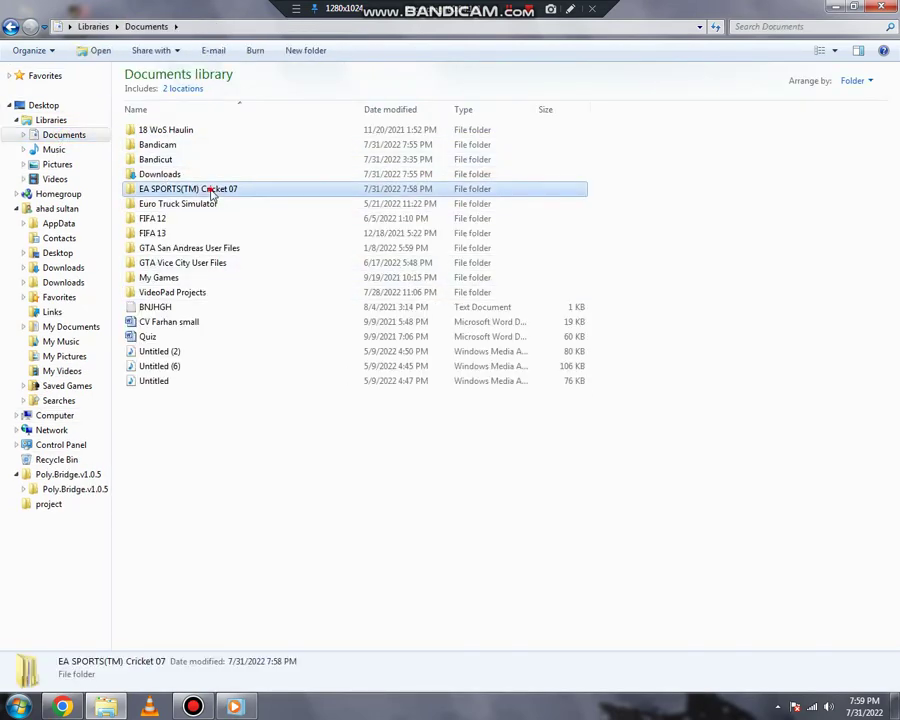
pyautogui.rightClick(411, 202)
pyautogui.click(446, 293)
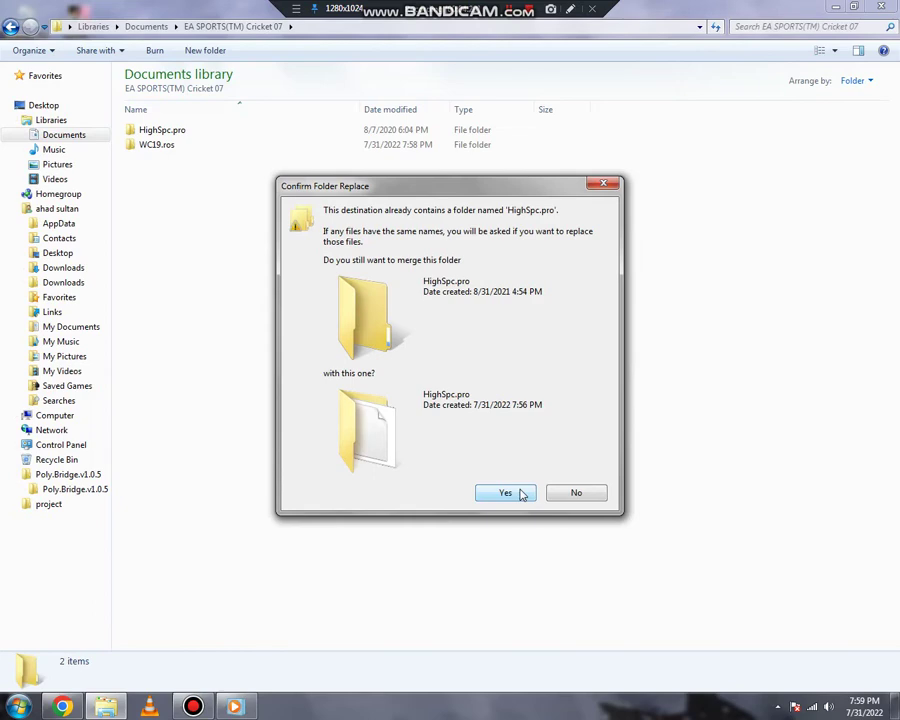
pyautogui.click(520, 493)
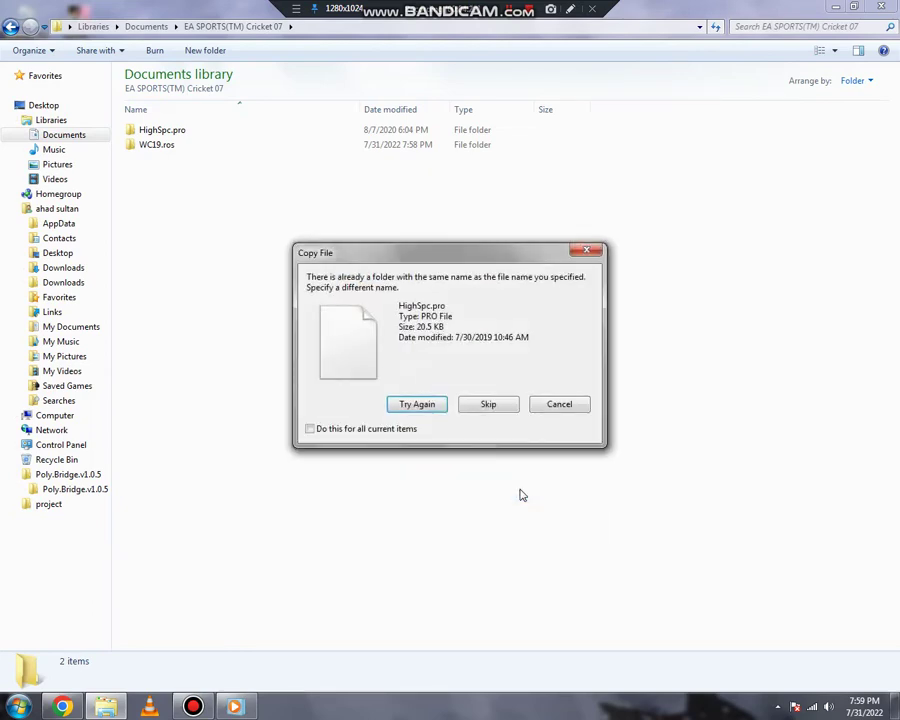
pyautogui.click(486, 404)
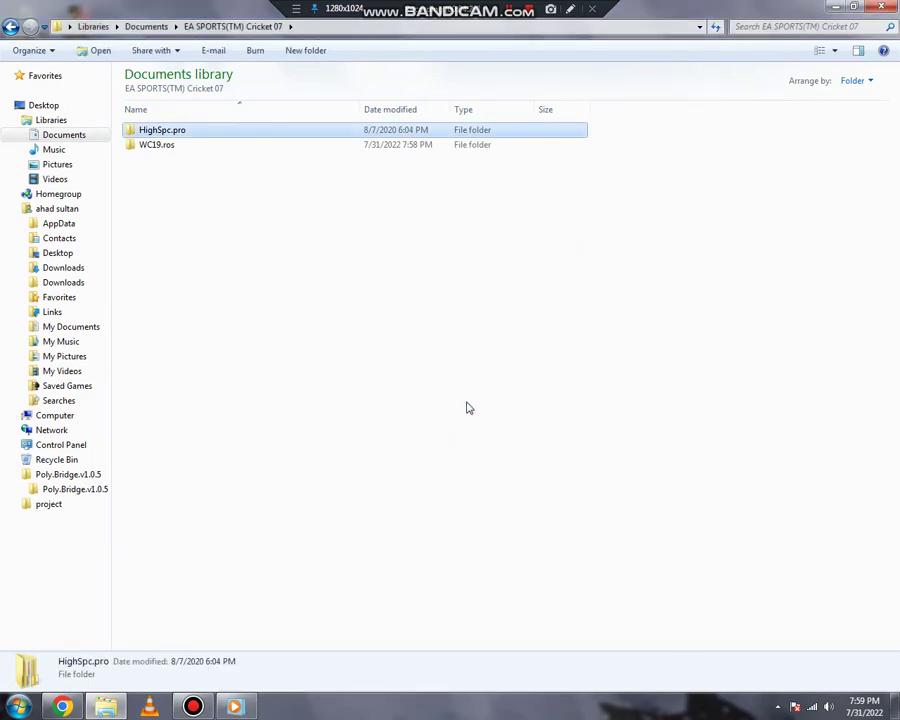
pyautogui.rightClick(450, 264)
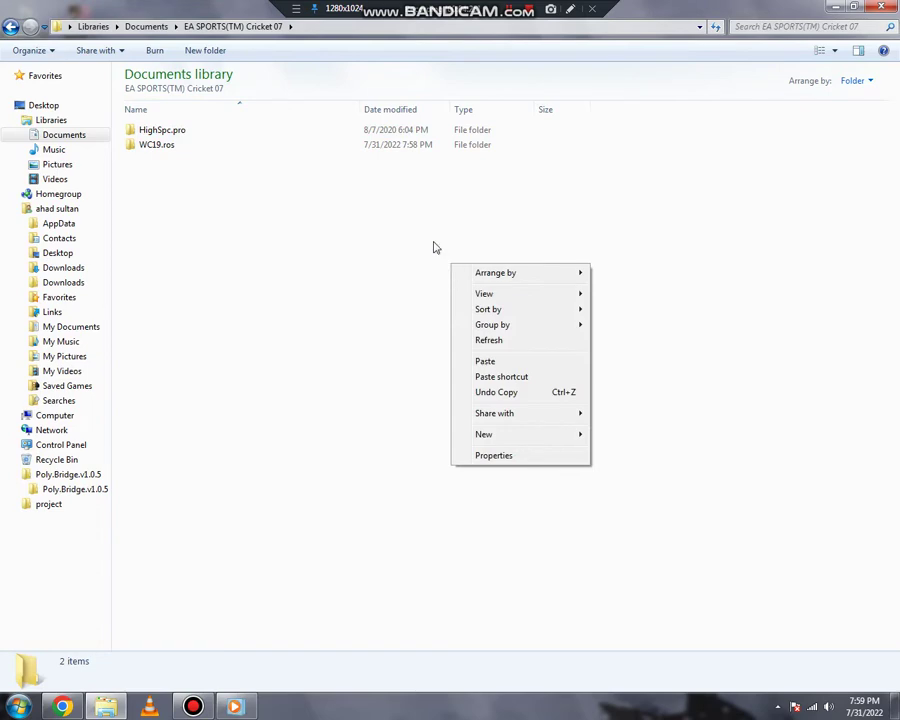
pyautogui.click(340, 263)
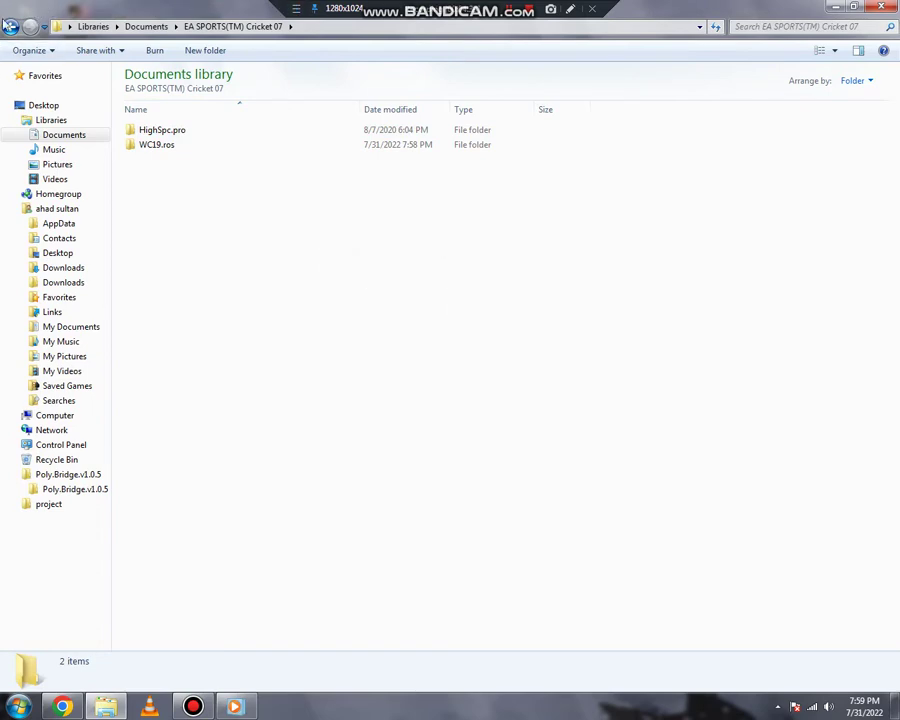
# Go back to the Cricket 2007 folder on Local Disk (E:) and launch the Cricket07 application
pyautogui.click(10, 26)
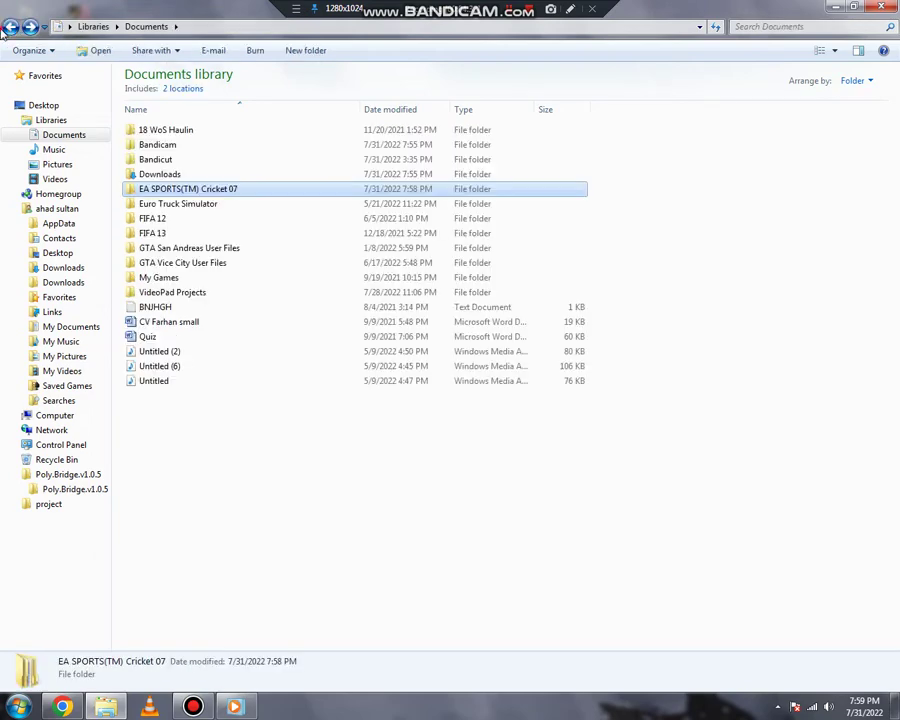
pyautogui.click(10, 26)
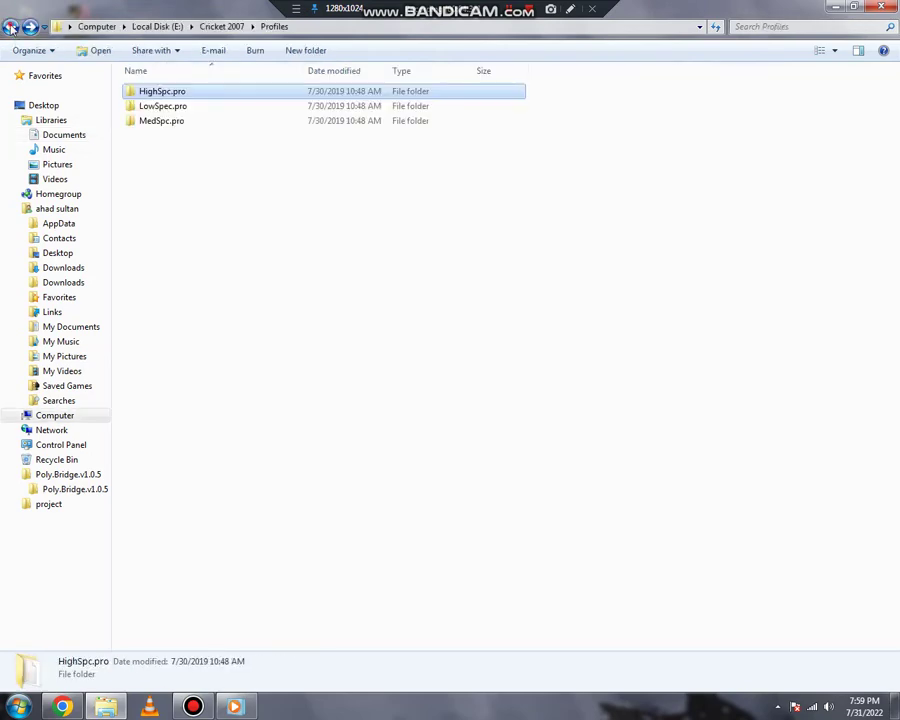
pyautogui.click(10, 26)
pyautogui.click(10, 26)
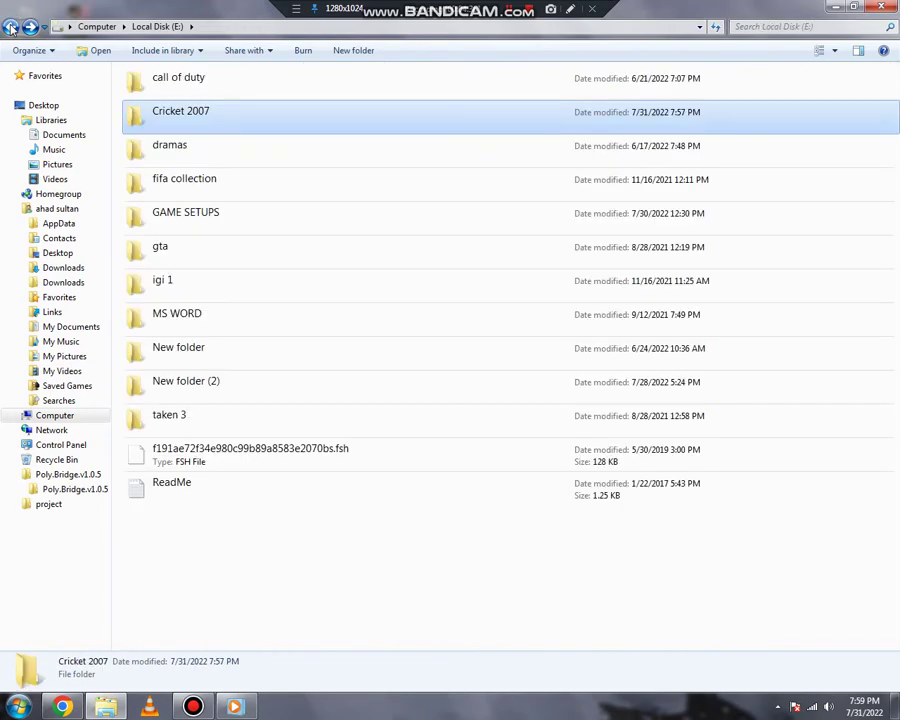
pyautogui.click(10, 26)
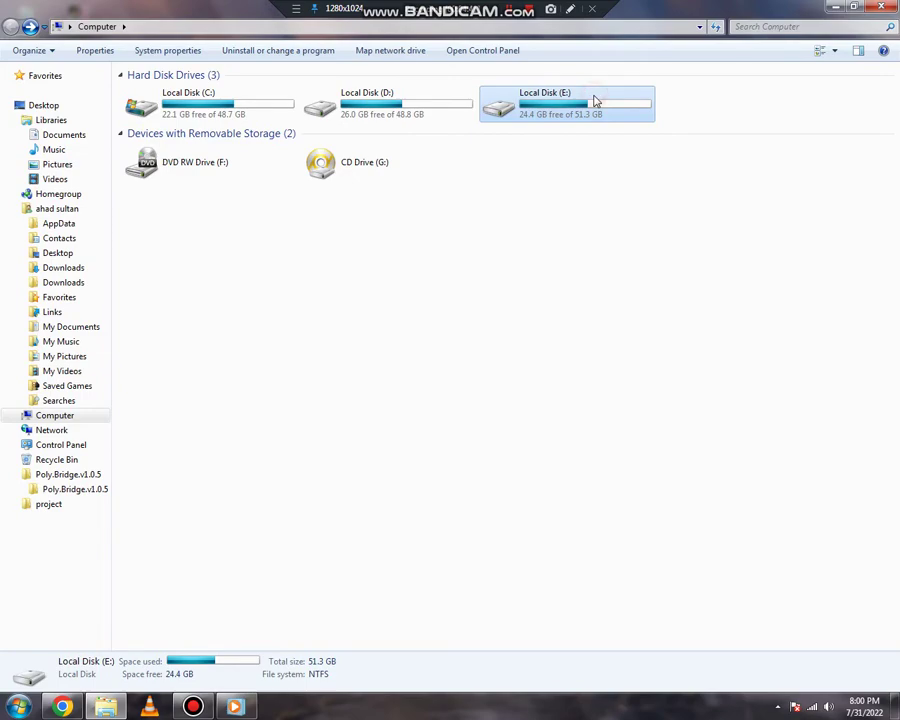
pyautogui.doubleClick(594, 101)
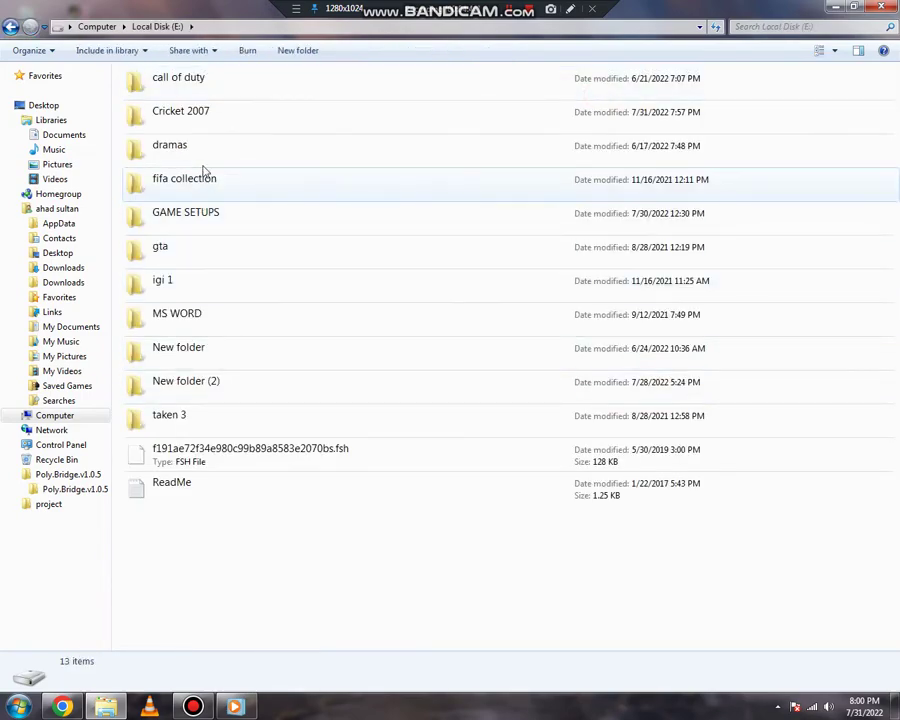
pyautogui.doubleClick(201, 121)
pyautogui.scroll(-7, 225, 190)
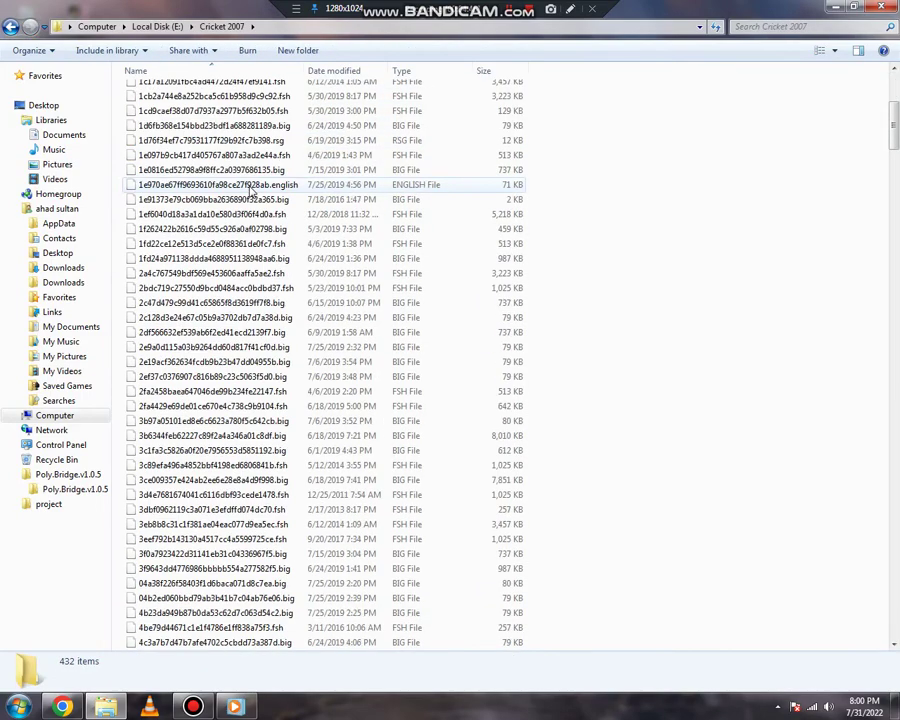
pyautogui.scroll(-20, 226, 190)
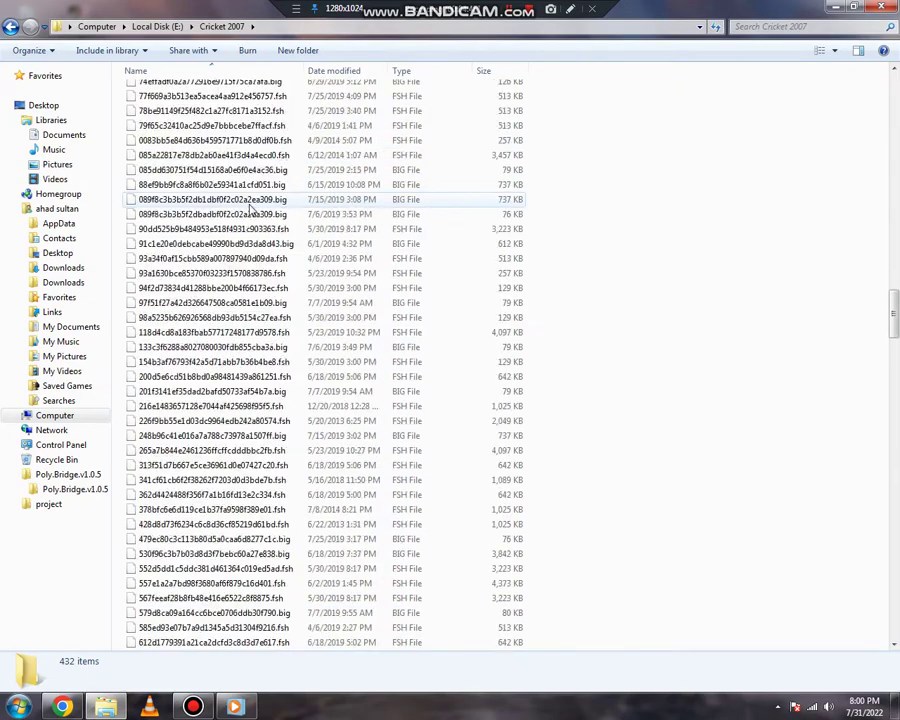
pyautogui.scroll(-20, 251, 209)
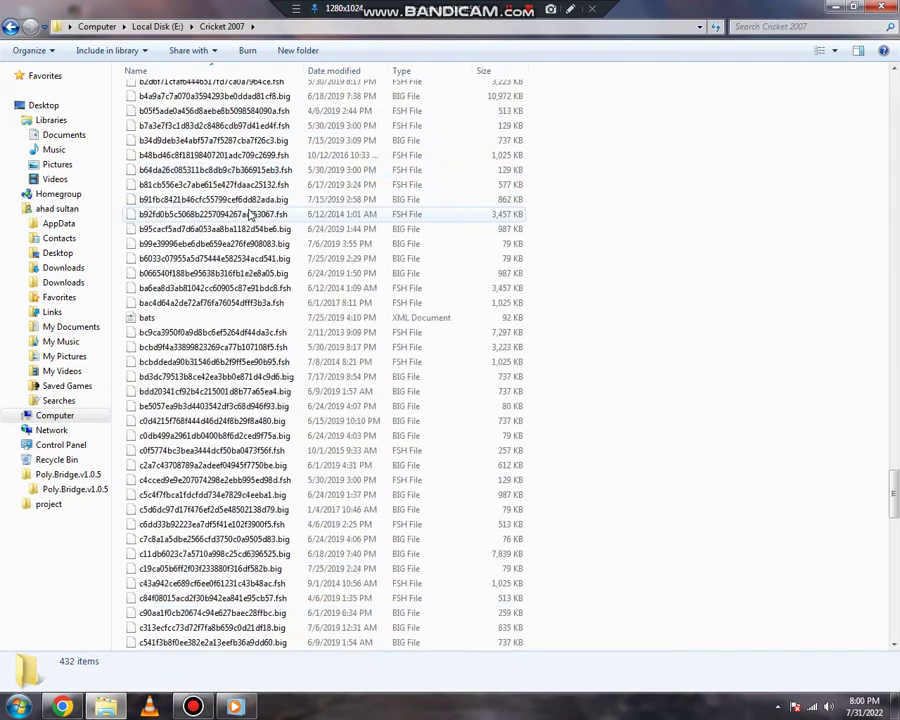
pyautogui.scroll(-15, 251, 213)
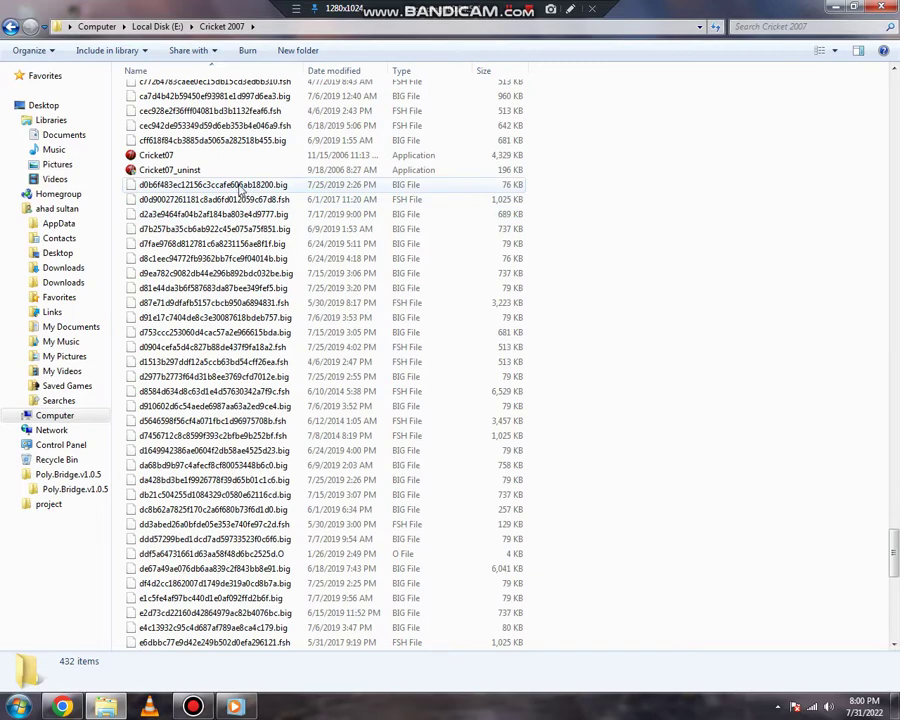
pyautogui.doubleClick(207, 157)
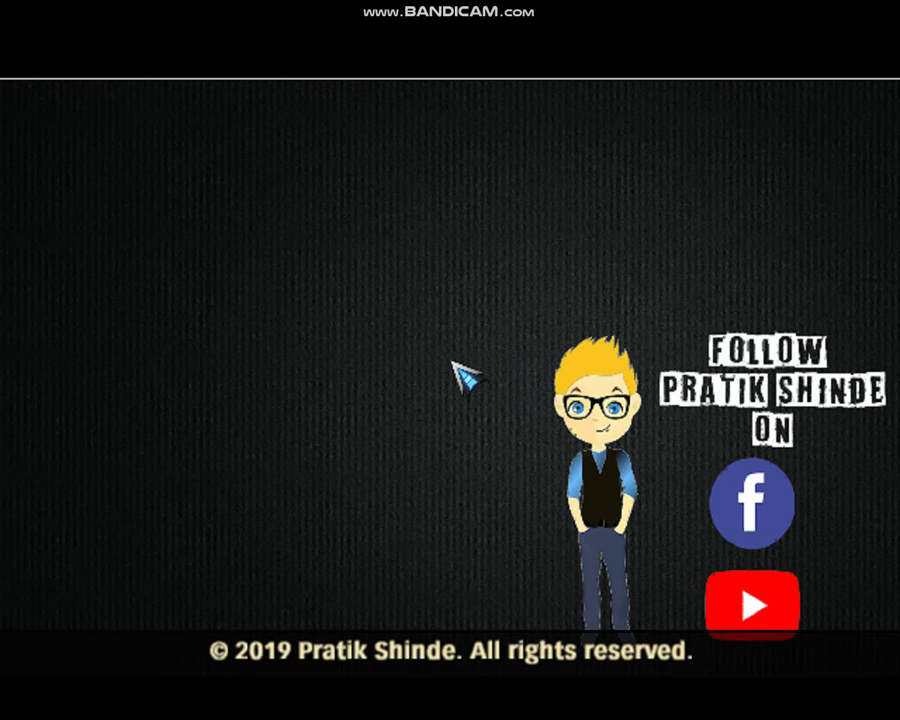
# Dismiss the game's profile message and continue to the main menu without saving the profile
pyautogui.click(455, 469)
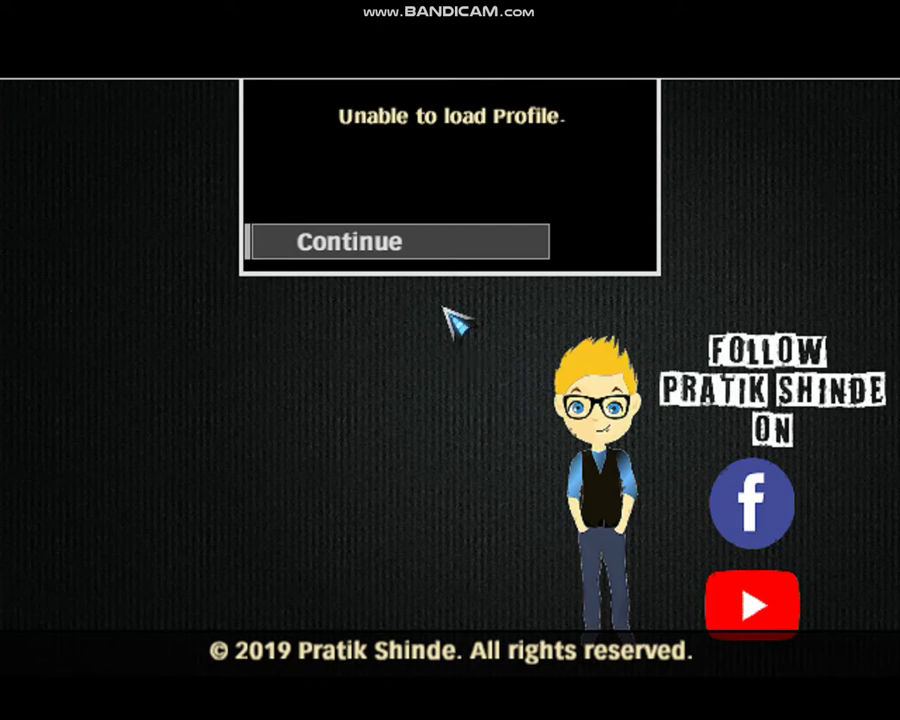
pyautogui.click(405, 257)
pyautogui.click(405, 256)
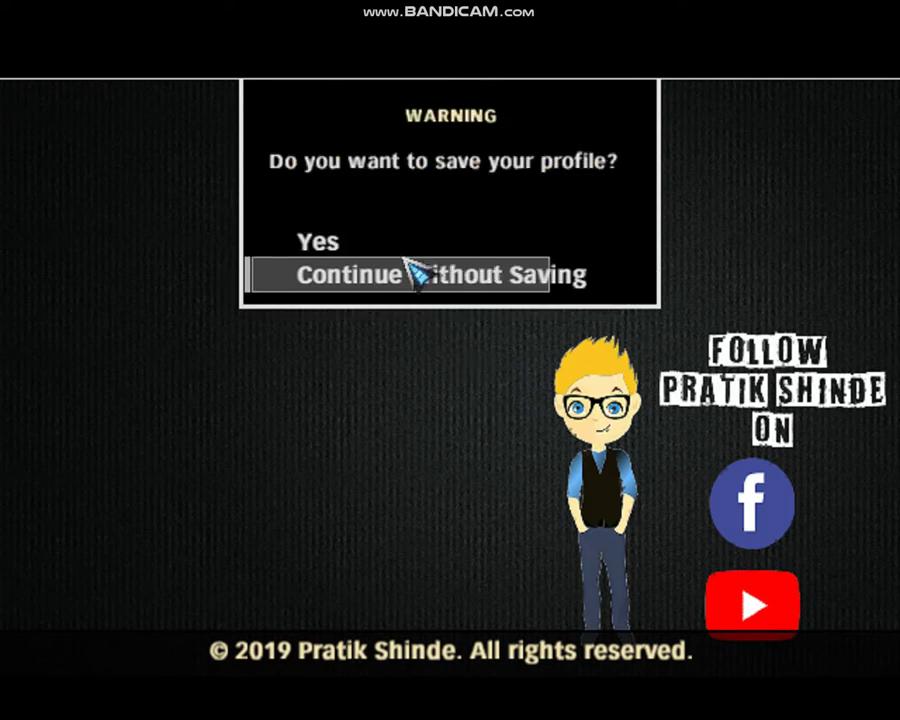
pyautogui.click(412, 273)
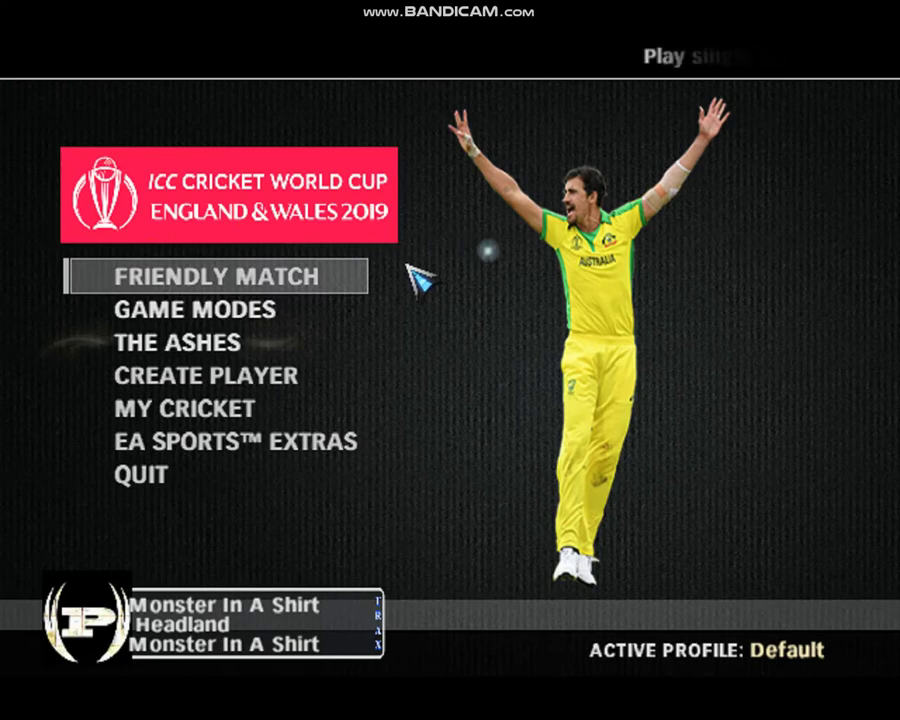
# Start a friendly match and choose Pakistan from the international teams as the first side
pyautogui.click(320, 284)
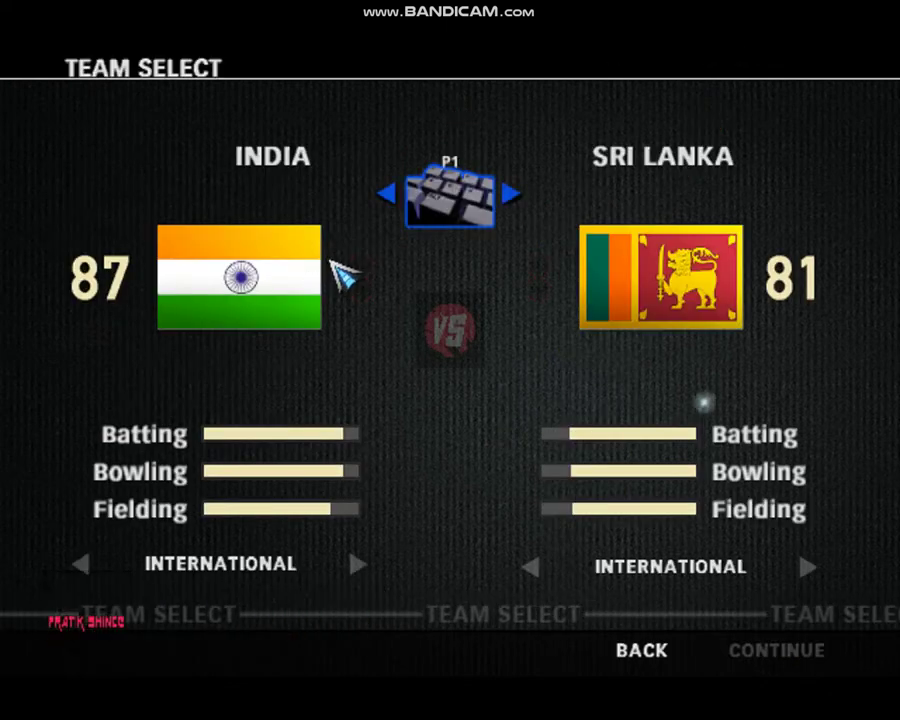
pyautogui.press('Left')
pyautogui.press('Left')
pyautogui.press('Left')
pyautogui.press('Left')
pyautogui.press('Left')
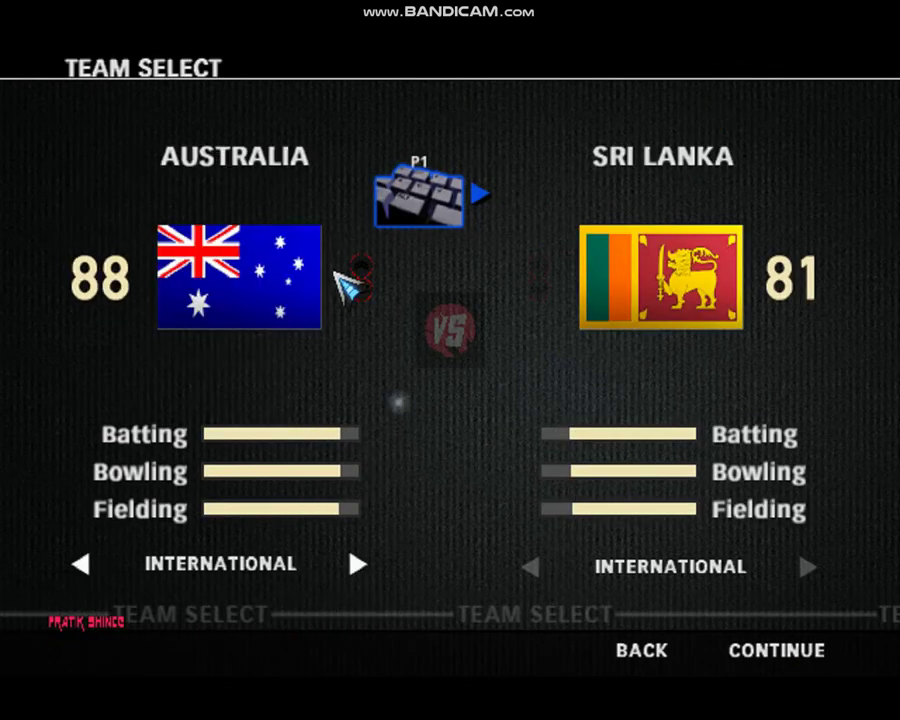
pyautogui.press('Left')
pyautogui.press('Left')
pyautogui.press('Left')
pyautogui.press('Left')
pyautogui.press('Left')
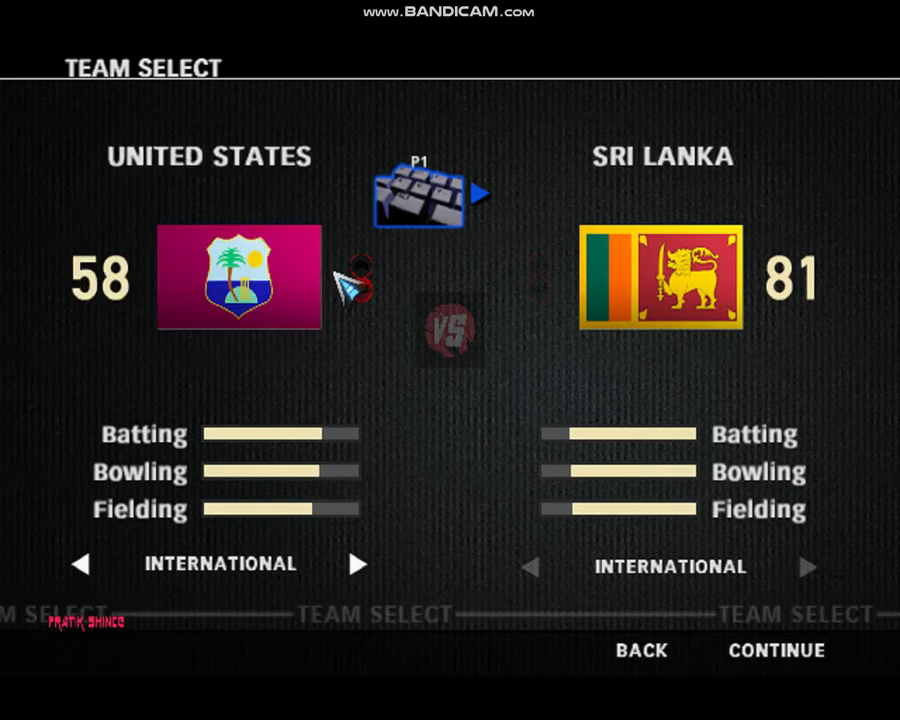
pyautogui.press('Left')
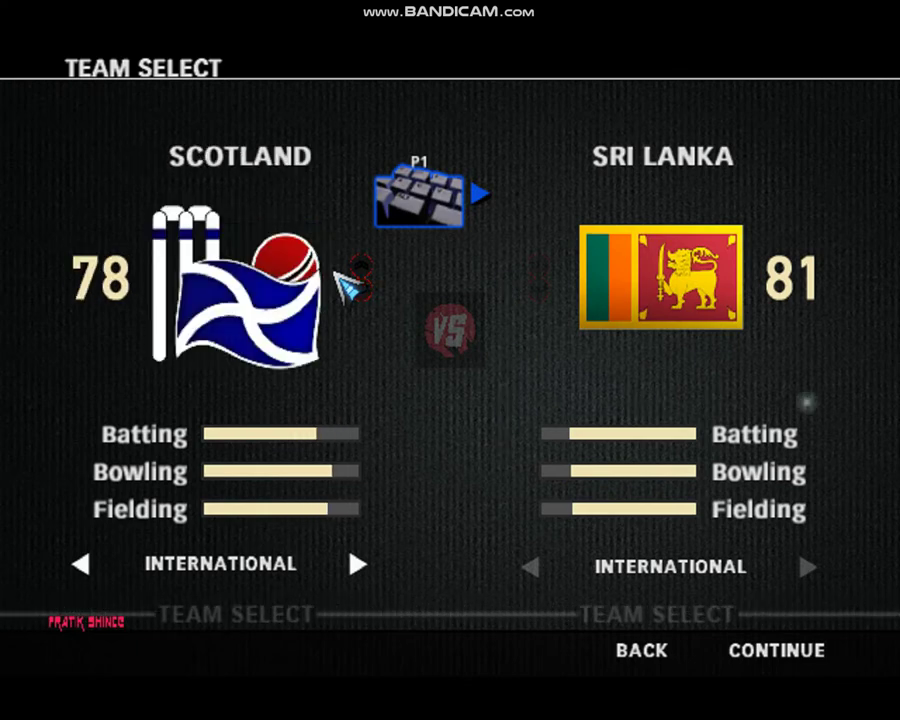
pyautogui.press('Left')
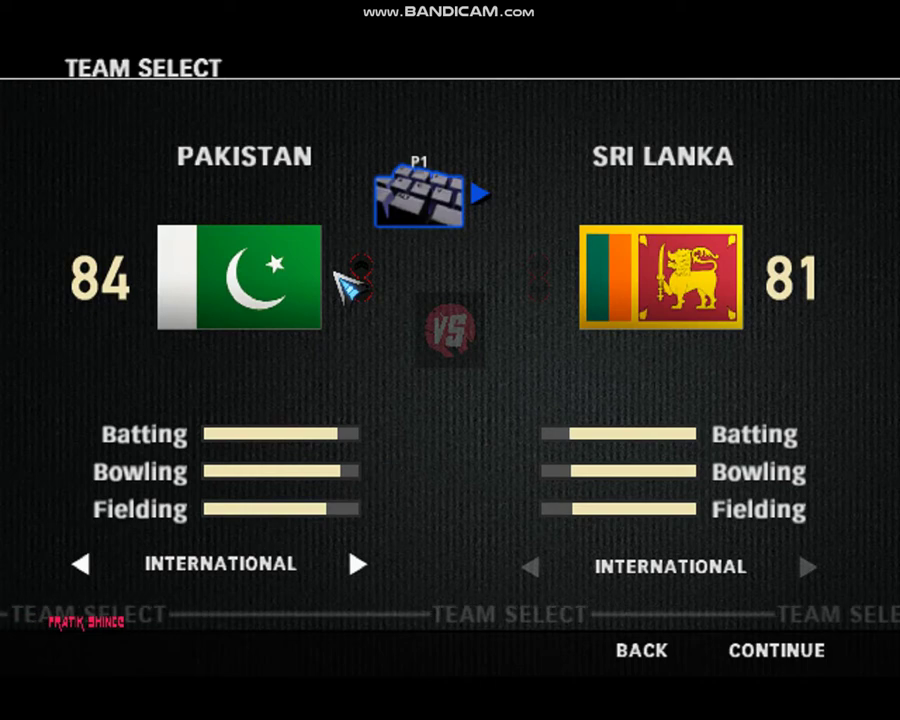
# Set South Africa as the opposing team and return player control to Pakistan's side
pyautogui.press('Right')
pyautogui.press('Up')
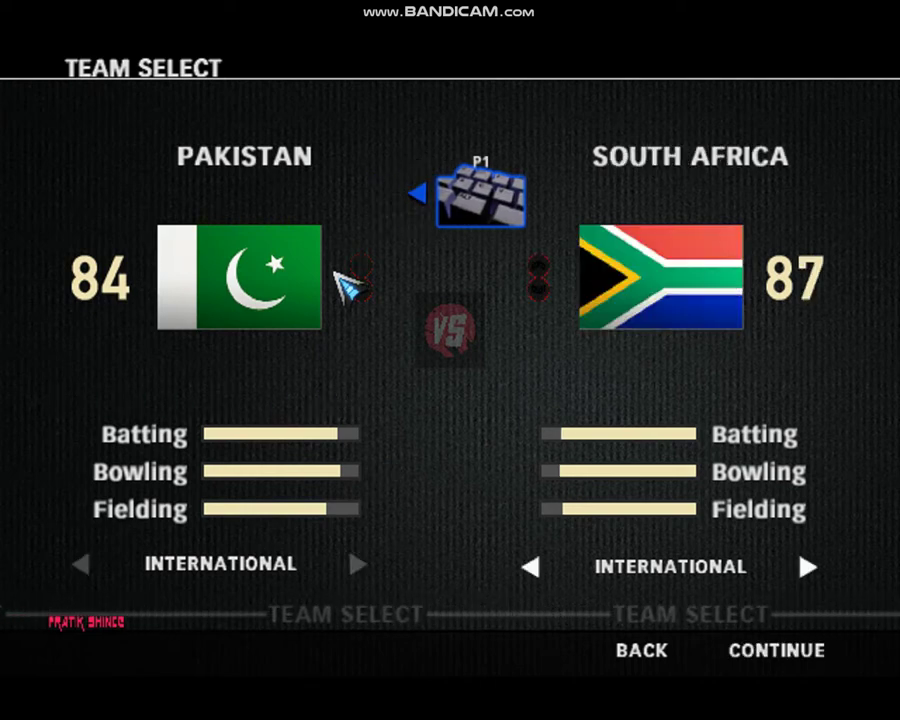
pyautogui.press('Left')
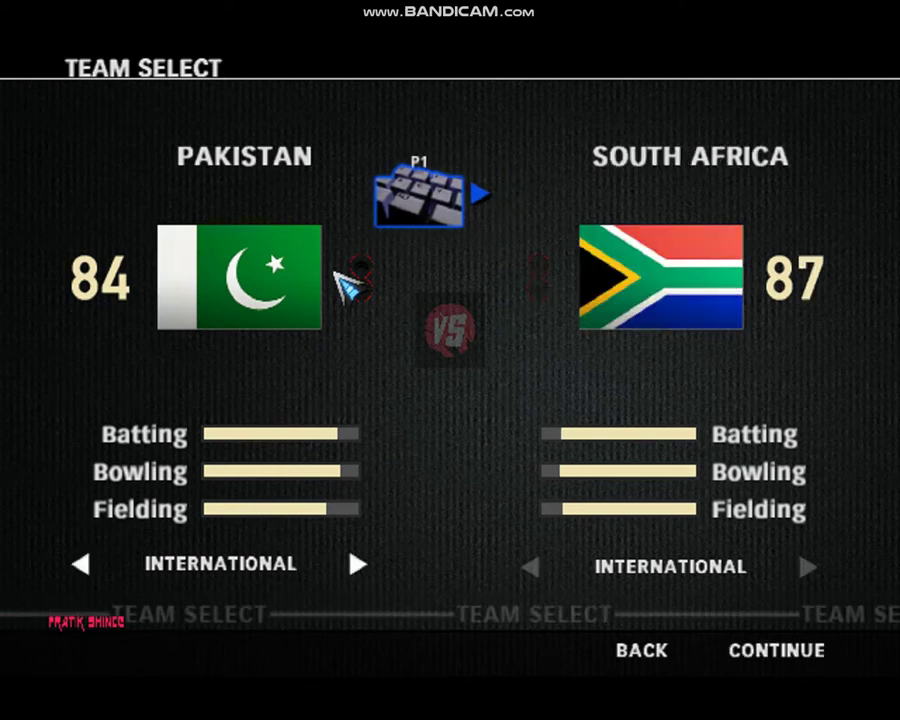
# Confirm the teams and accept the preset stadium and match settings, with Pakistan as location and 10 limited overs
pyautogui.press('Return')
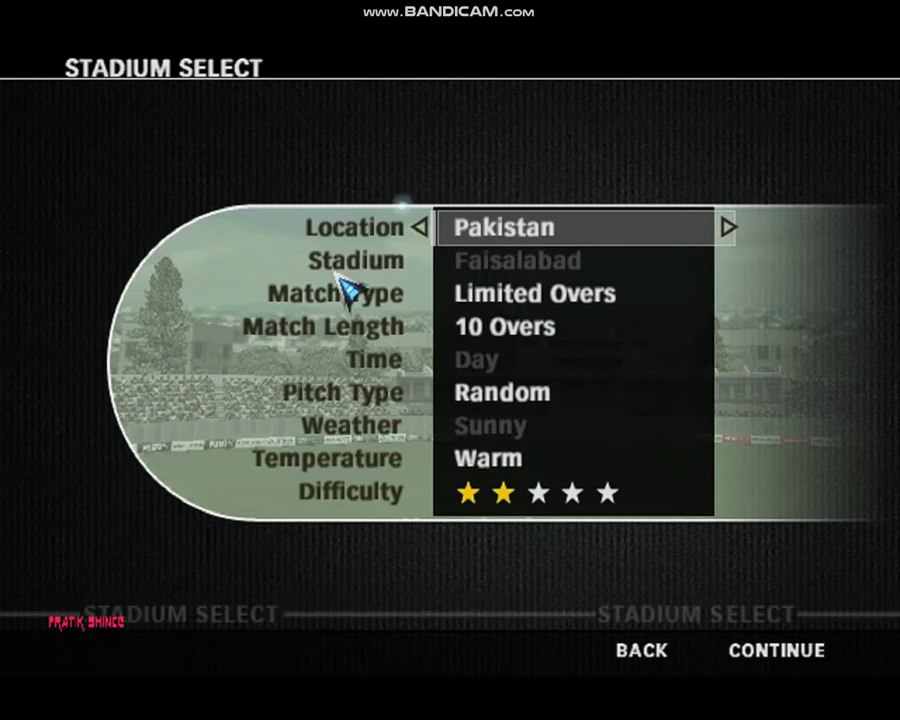
pyautogui.press('Return')
pyautogui.press('Return')
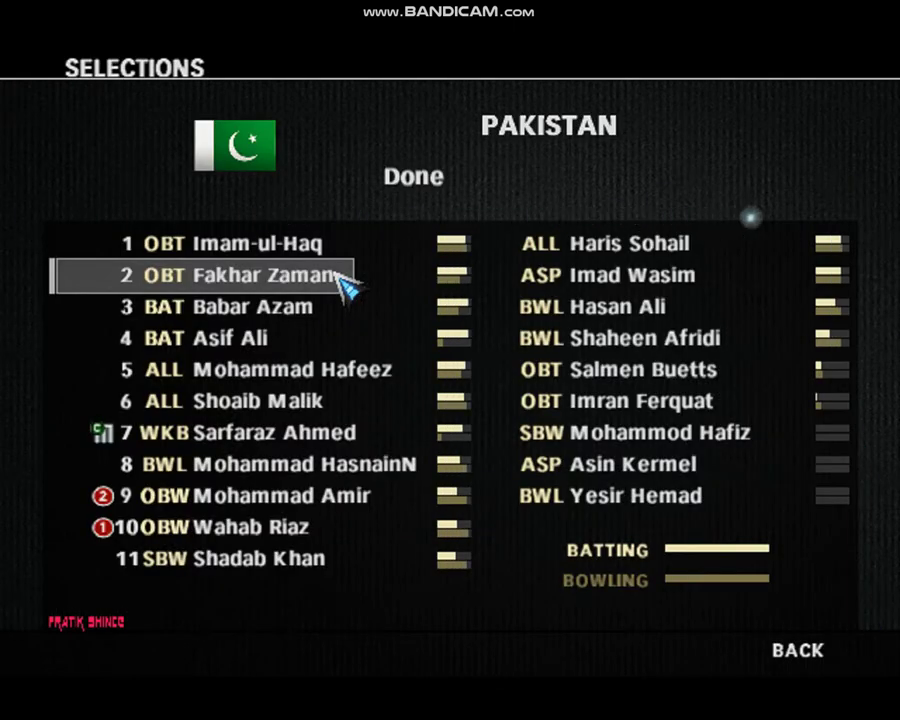
# Look through Pakistan's starting eleven on the selections screen
pyautogui.press('Right')
pyautogui.press('Left')
pyautogui.press('Down')
pyautogui.press('Down')
pyautogui.press('Down')
pyautogui.press('Down')
pyautogui.press('Down')
pyautogui.press('Down')
pyautogui.press('Down')
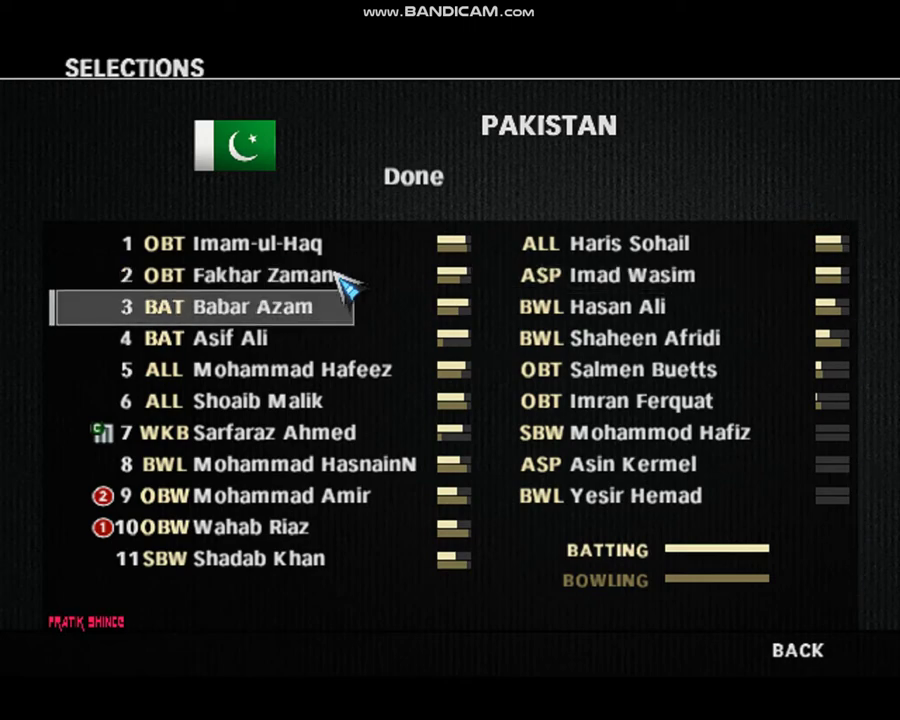
pyautogui.press('Down')
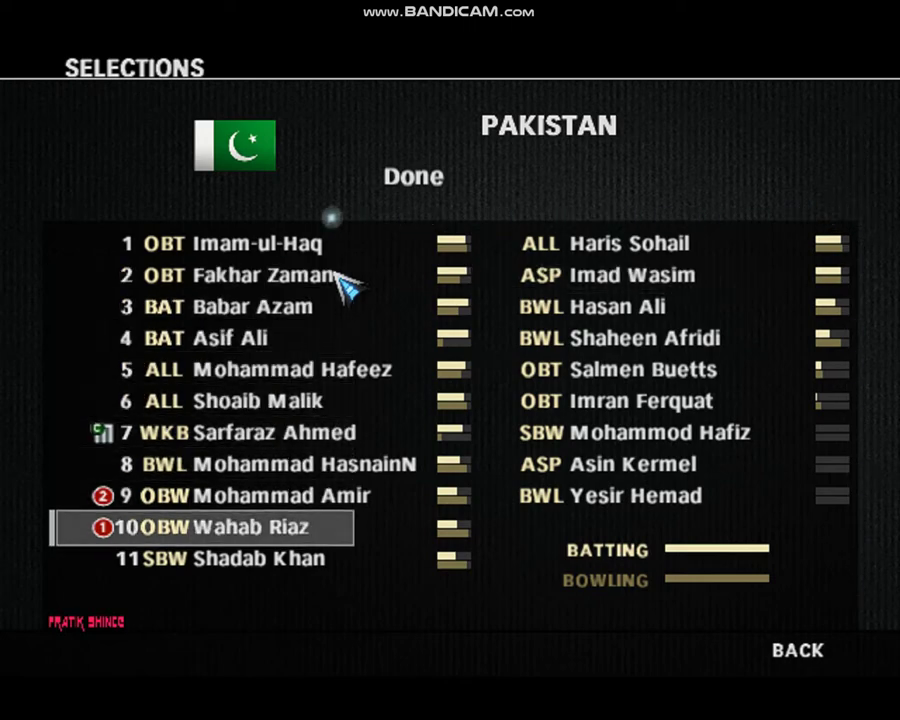
pyautogui.press('Up')
pyautogui.press('Up')
pyautogui.press('Up')
pyautogui.press('Up')
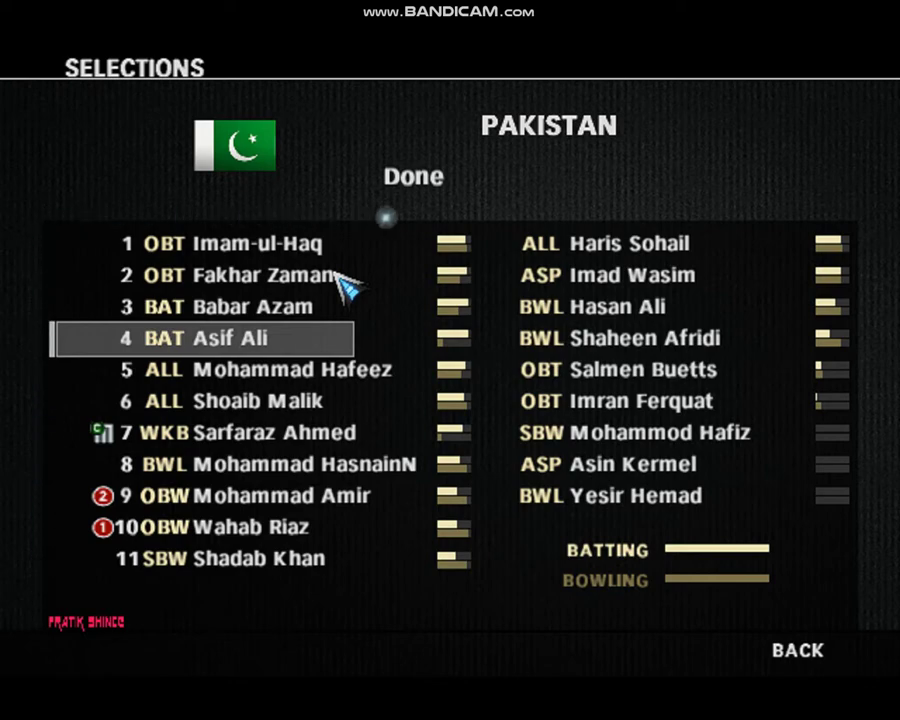
# Examine Pakistan's reserve players, comparing them with the starting eleven
pyautogui.press('Right')
pyautogui.press('Up')
pyautogui.press('Up')
pyautogui.press('Up')
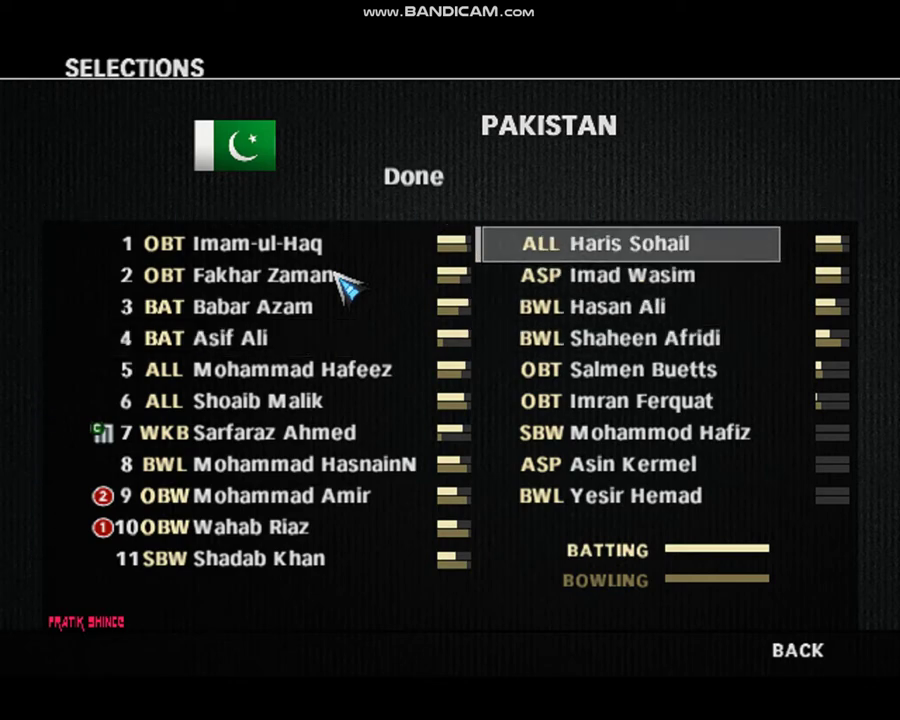
pyautogui.press('Down')
pyautogui.press('Down')
pyautogui.press('Down')
pyautogui.press('Down')
pyautogui.press('Down')
pyautogui.press('Down')
pyautogui.press('Up')
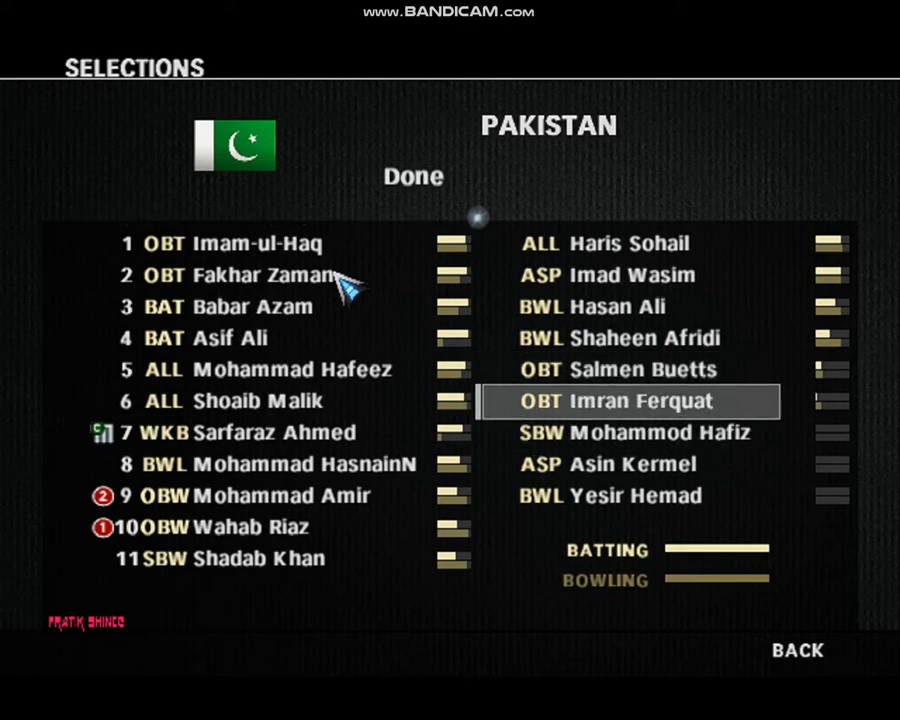
pyautogui.press('Up')
pyautogui.press('Down')
pyautogui.press('Down')
pyautogui.press('Up')
pyautogui.press('Up')
pyautogui.press('Up')
pyautogui.press('Left')
pyautogui.press('Right')
pyautogui.press('Up')
pyautogui.press('Left')
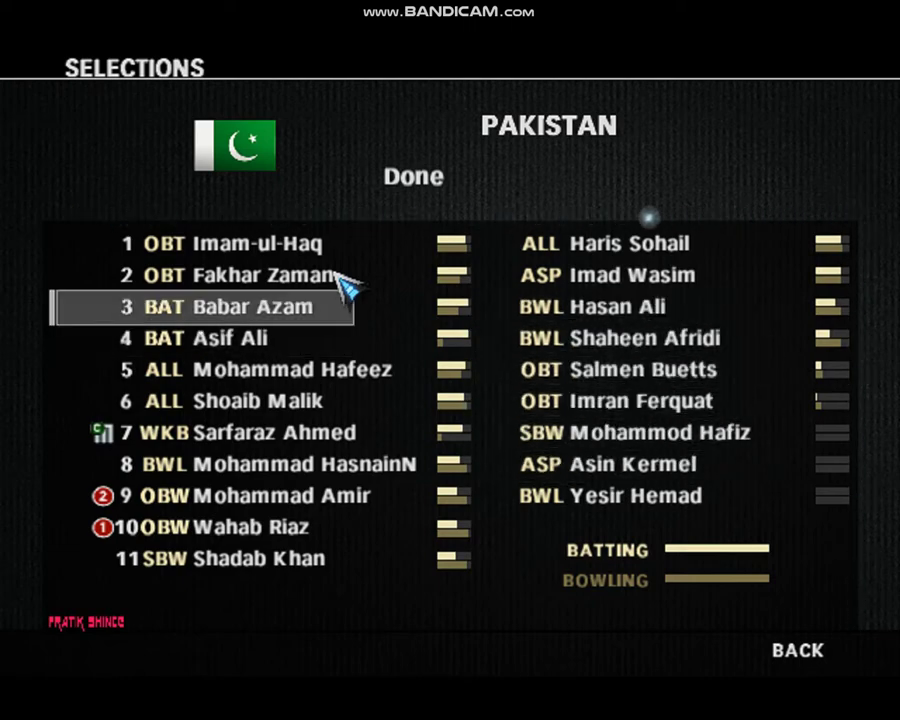
# Finish the selections with Pakistan's existing line-up and continue past the coin toss onto the field
pyautogui.press('Up')
pyautogui.press('Up')
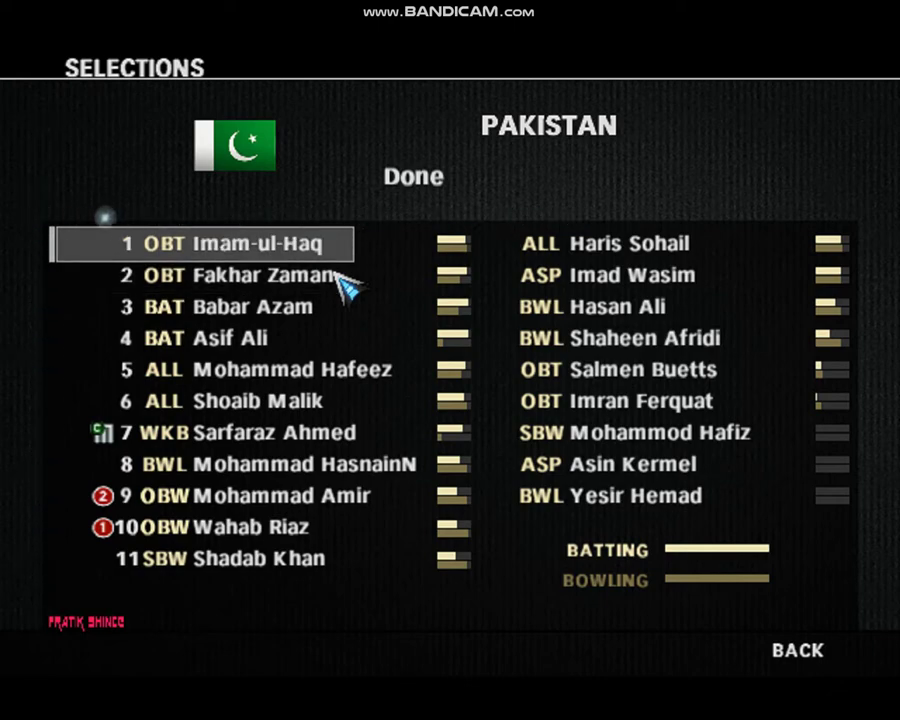
pyautogui.press('Right')
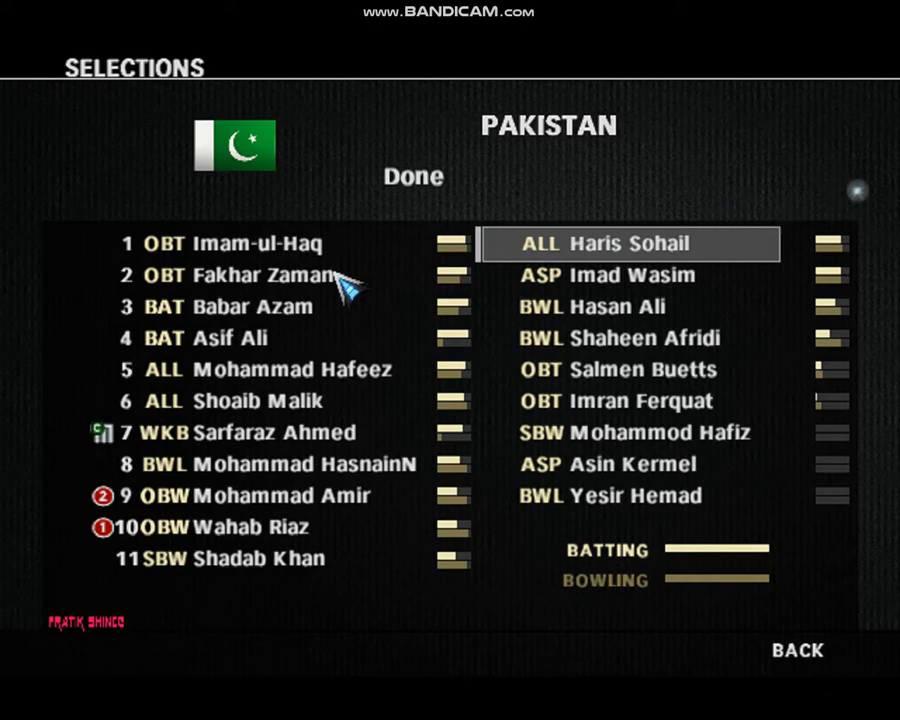
pyautogui.press('Left')
pyautogui.press('Up')
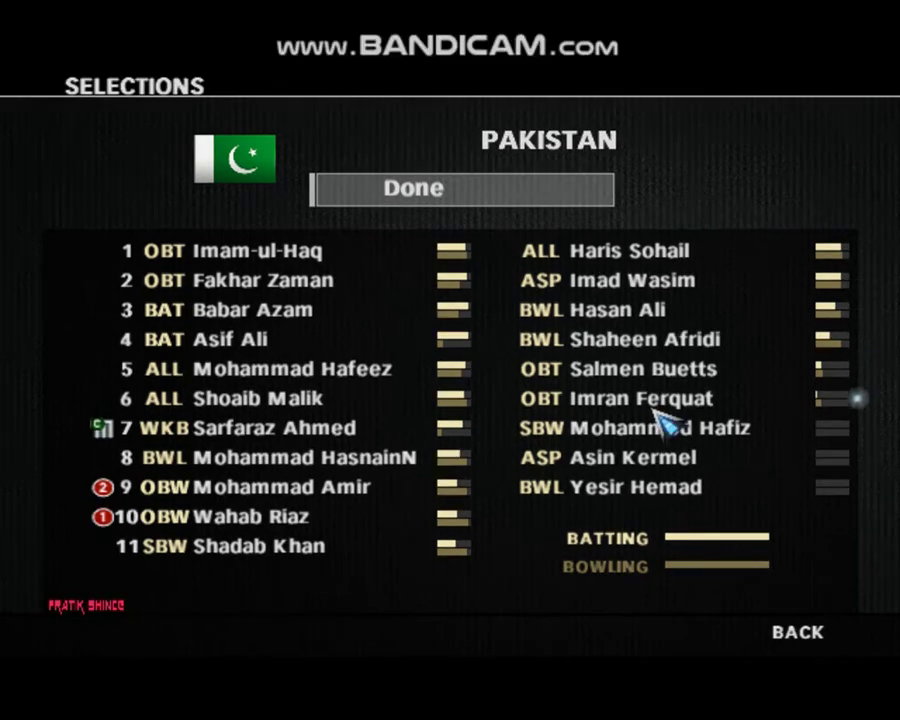
pyautogui.press('Return')
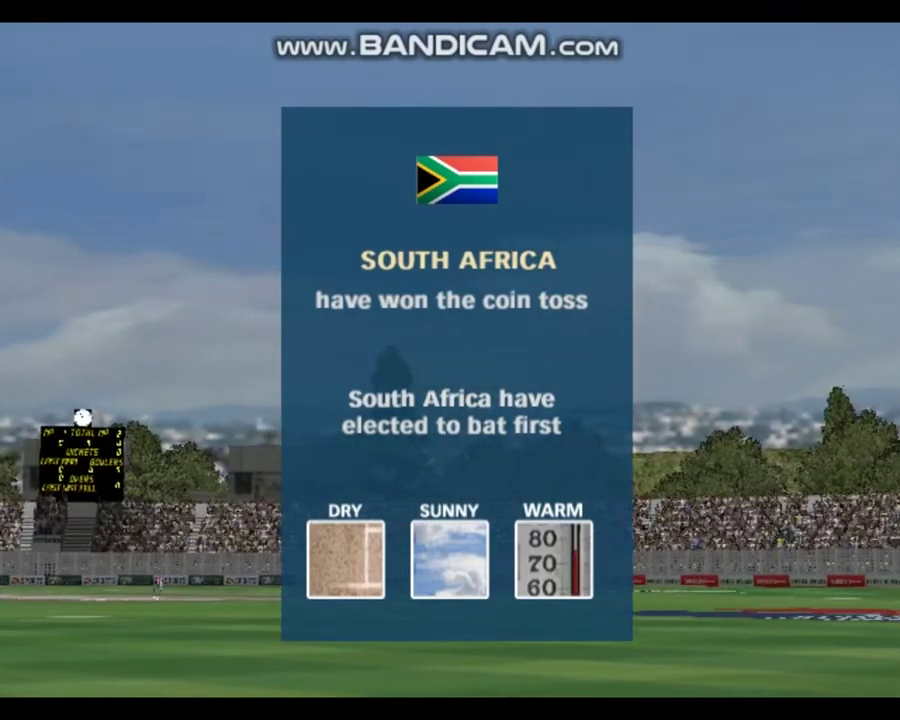
pyautogui.press('Return')
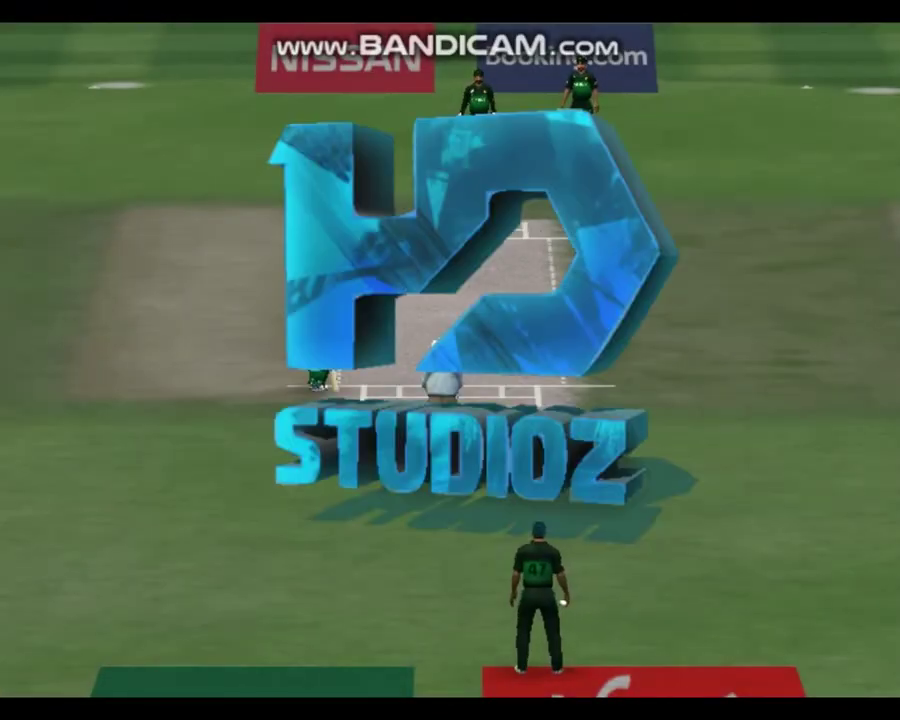
# Pause the match, autoplay it to the fall of a wicket, and skip the scene that follows
pyautogui.press('Escape')
pyautogui.press('Down')
pyautogui.press('Return')
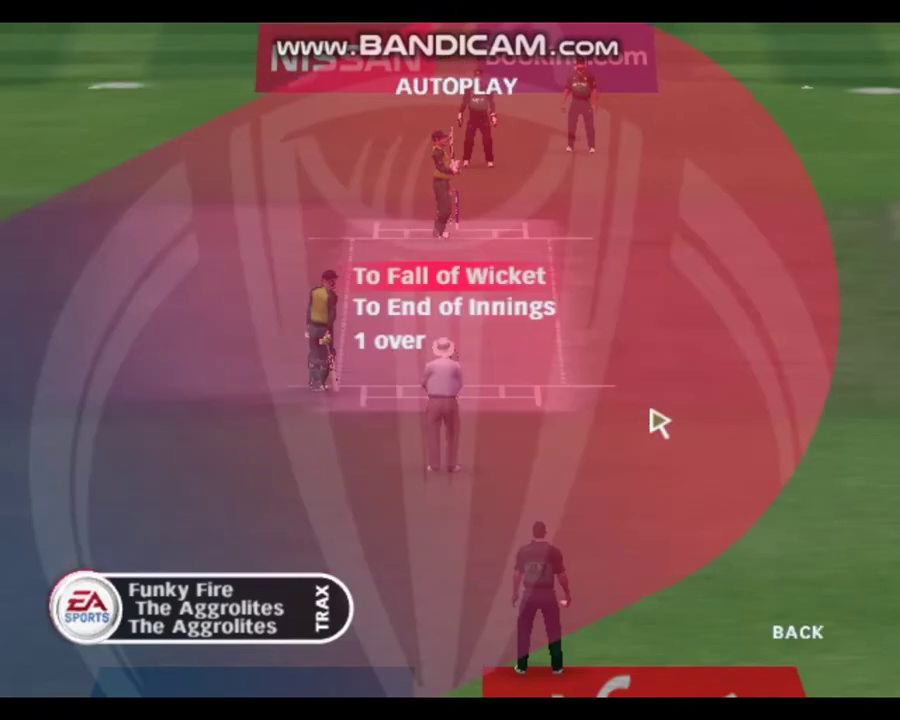
pyautogui.press('Return')
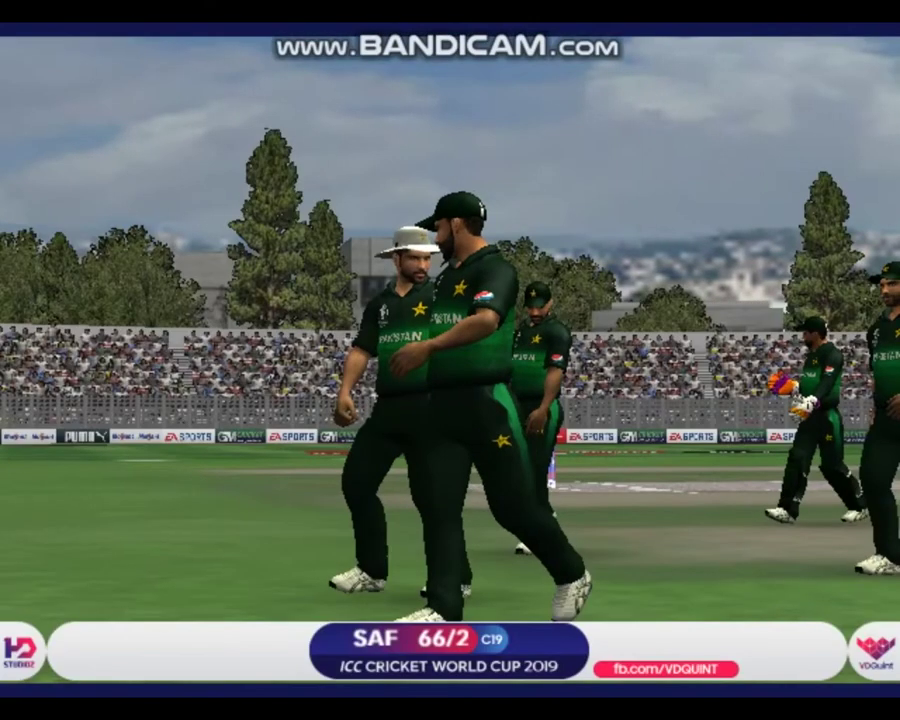
pyautogui.press('Return')
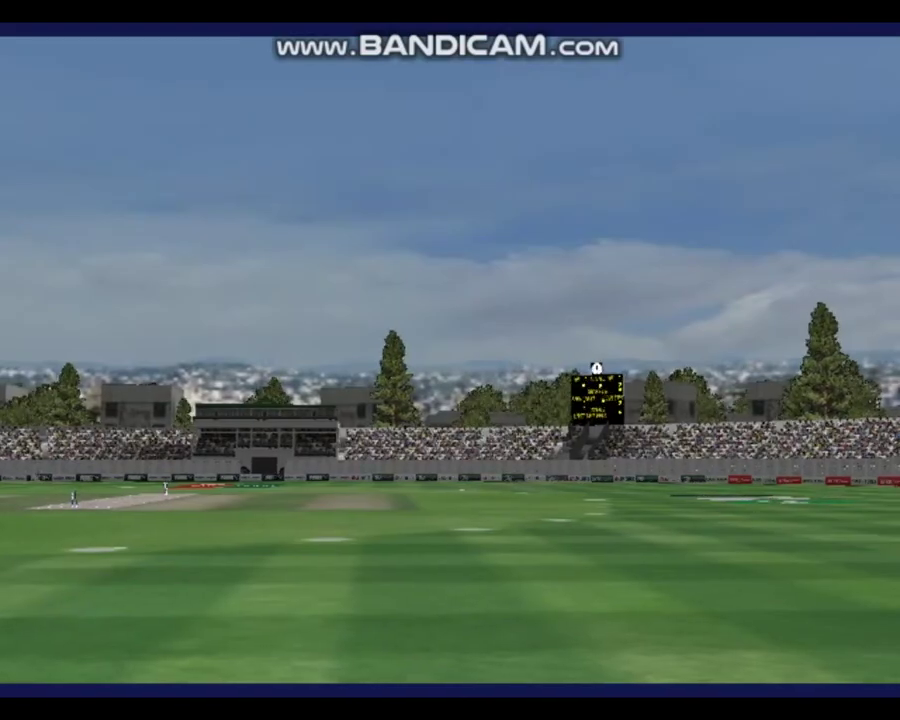